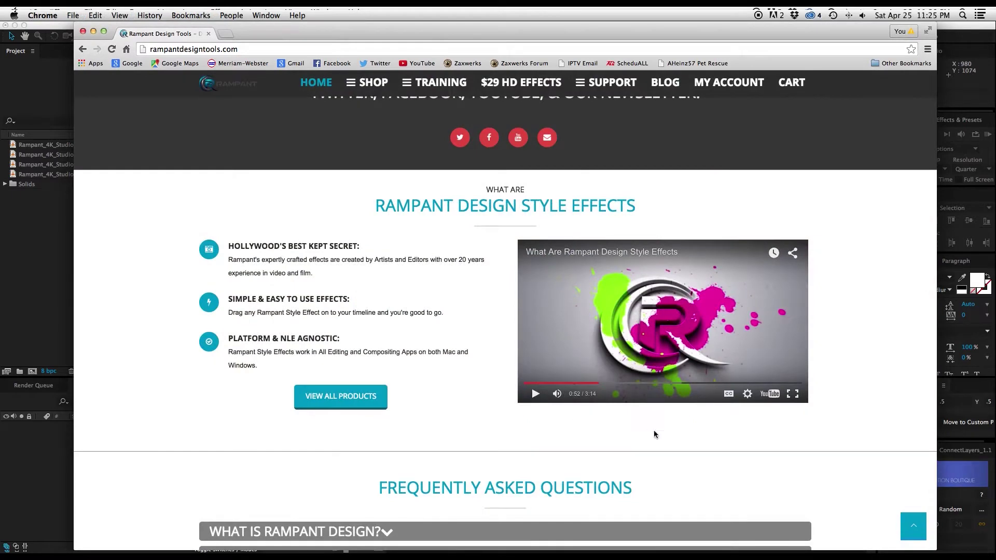
# Play the Rampant Design Style Effects video full screen in Chrome.
pyautogui.click(797, 396)
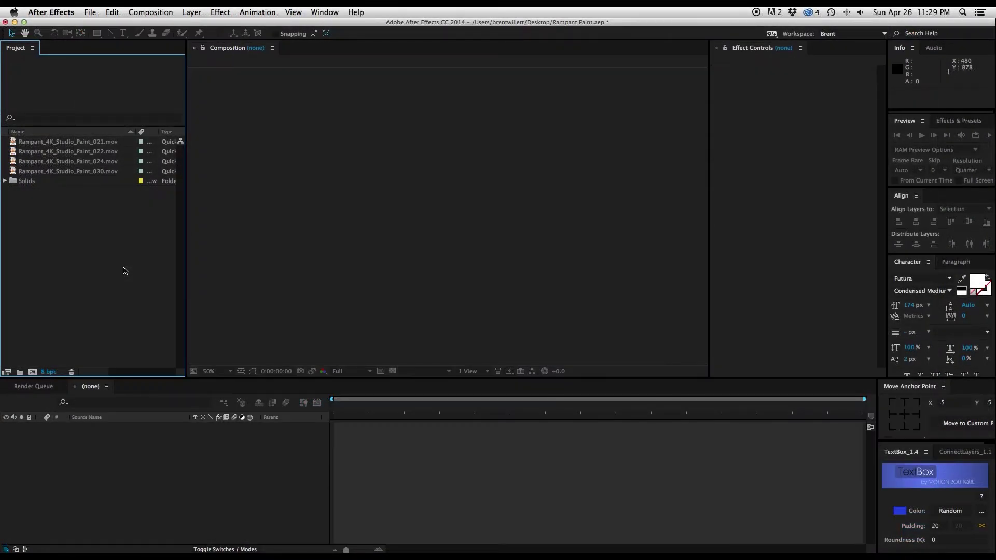
# Create a composition named Paint at HDTV 1080, 29.97 fps, 20 seconds long.
pyautogui.click(161, 15)
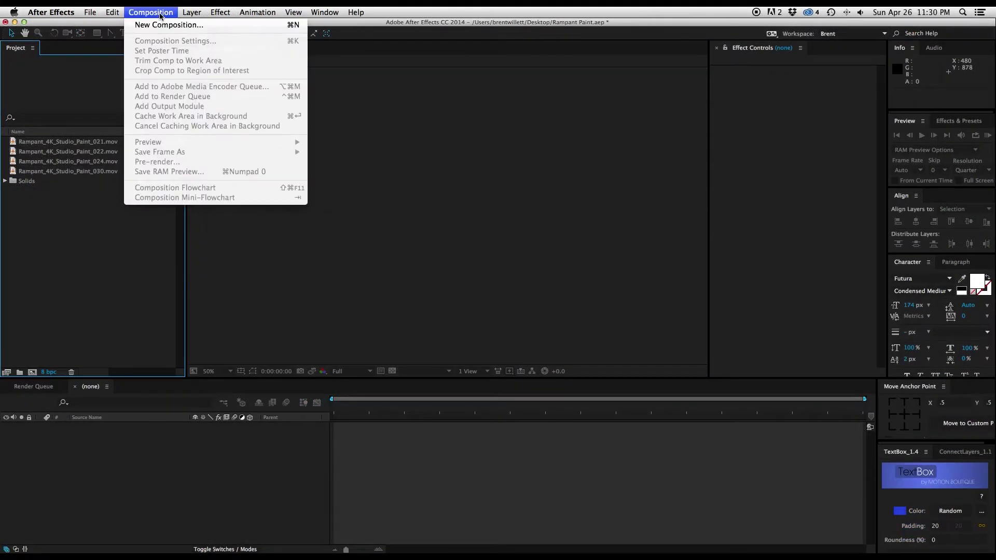
pyautogui.click(155, 26)
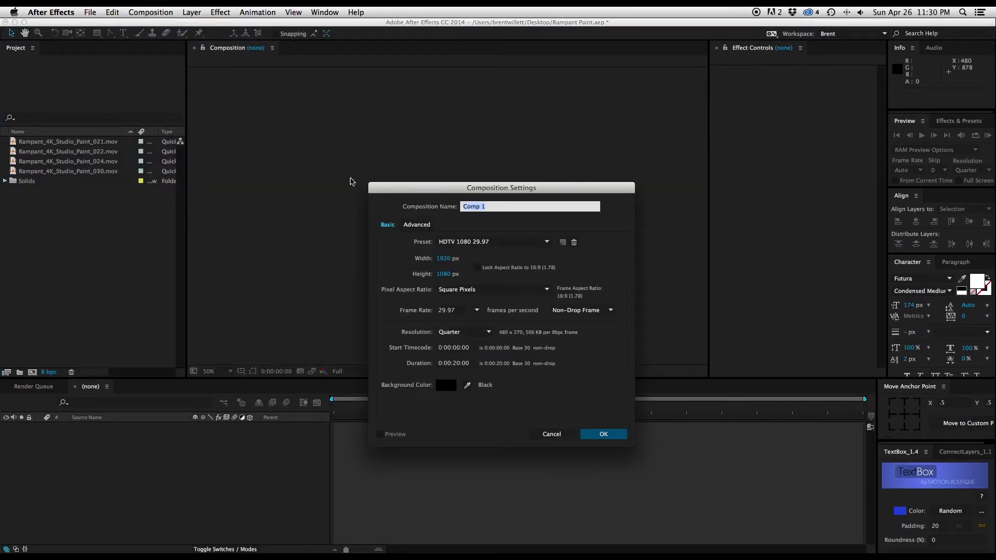
pyautogui.write('Paint')
pyautogui.press('Return')
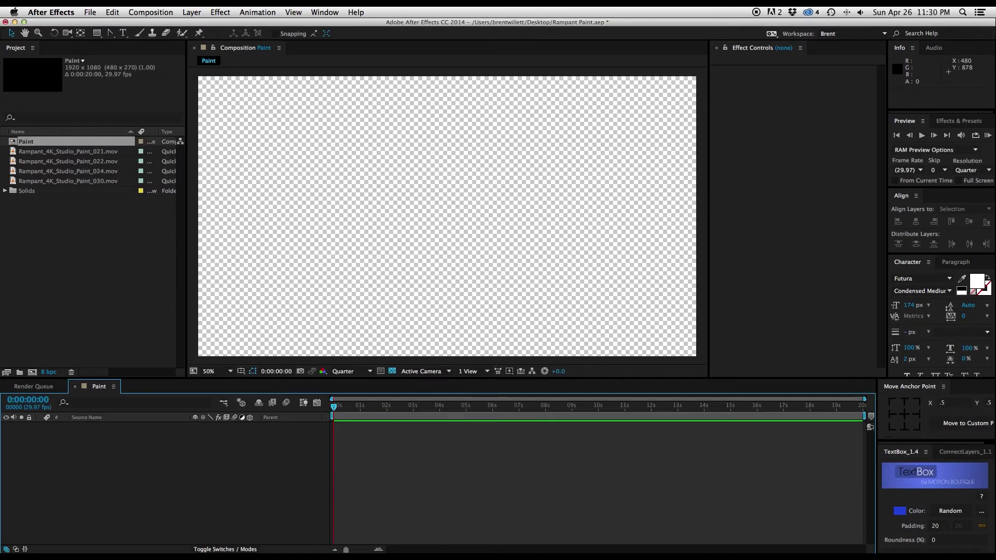
# Add the four Rampant 4K Studio Paint clips to the Paint timeline as layers.
pyautogui.click(37, 153)
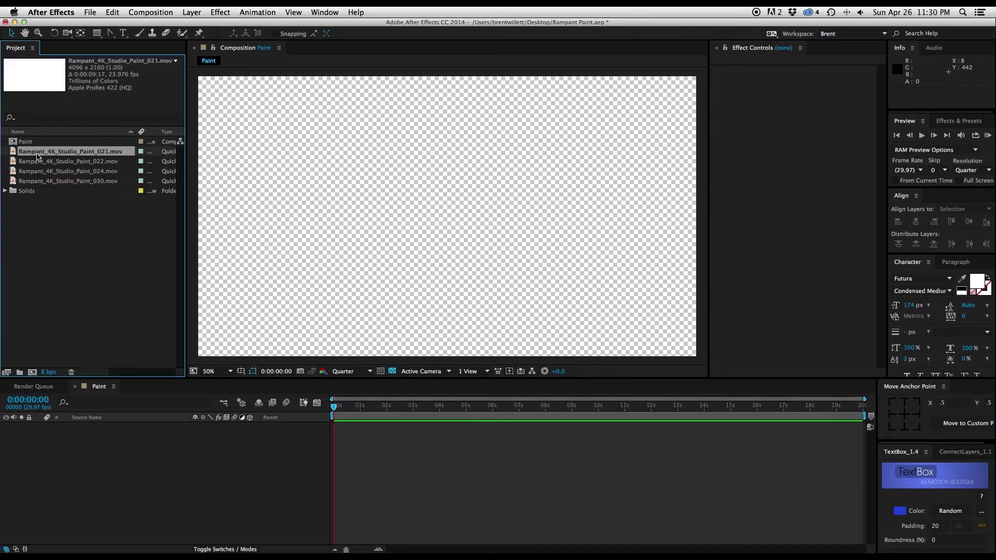
pyautogui.keyDown('shift'); pyautogui.click(47, 180); pyautogui.keyUp('shift')
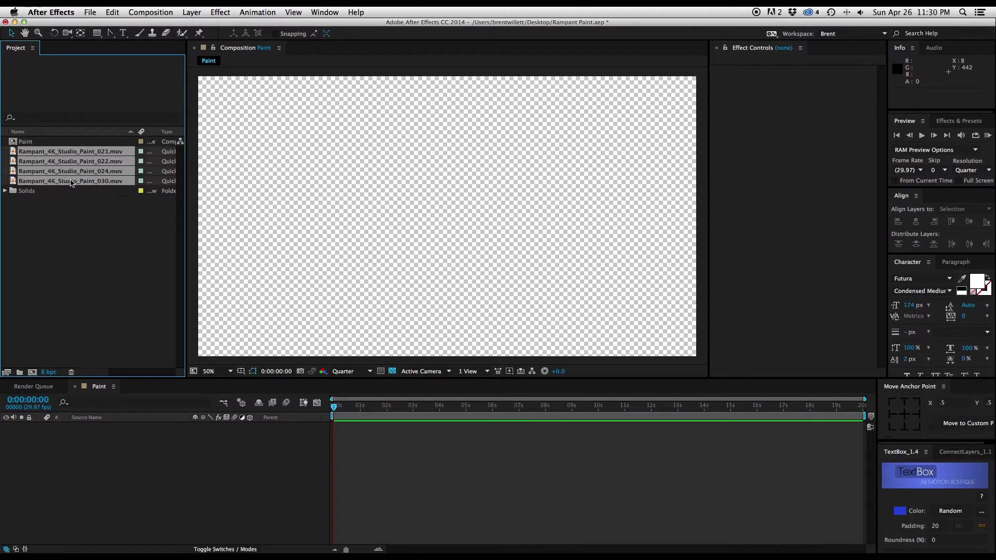
pyautogui.moveTo(116, 397); pyautogui.dragTo(118, 456)
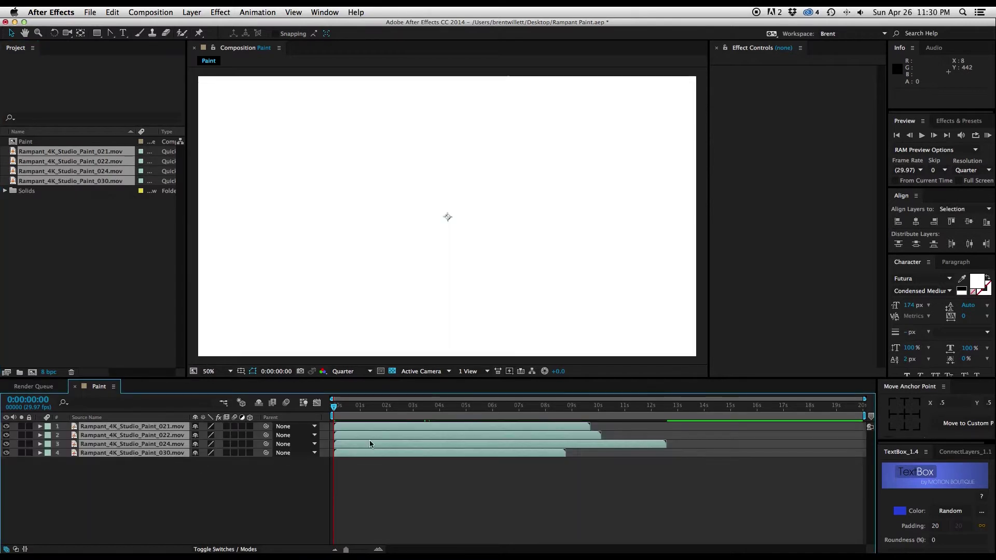
# Move the playhead to 0:00:03:15, inspect the splatters, and select the paint layers.
pyautogui.click(427, 408)
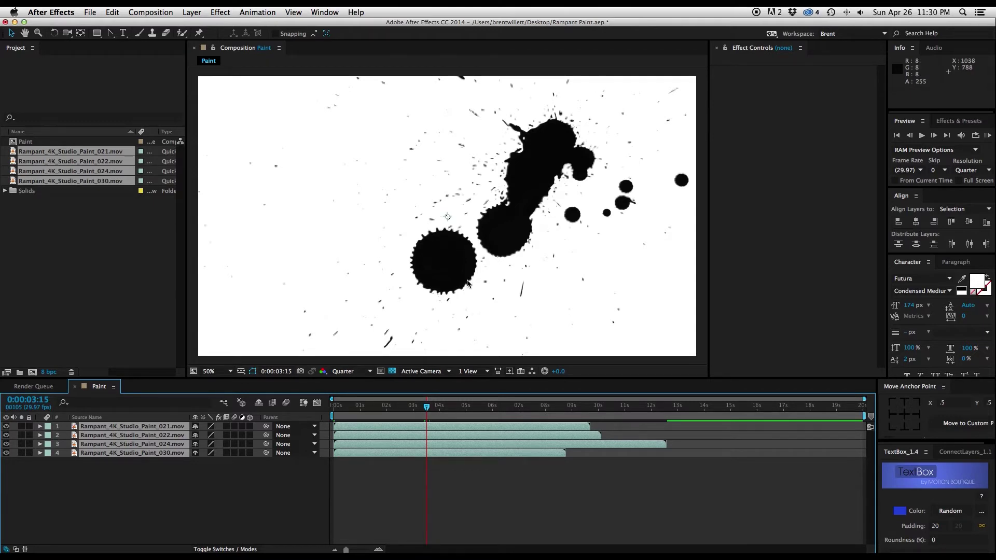
pyautogui.press(',')
pyautogui.press(',')
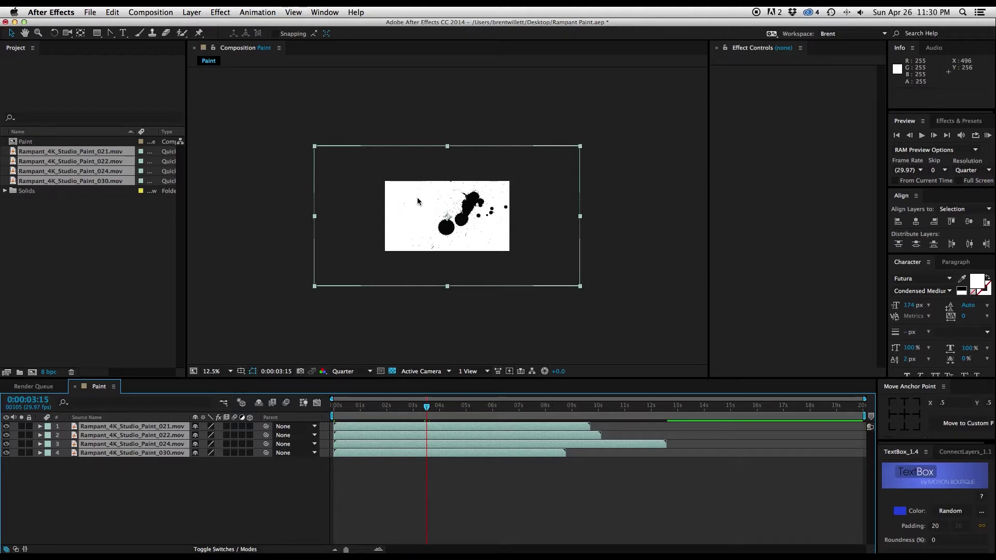
pyautogui.press('/')
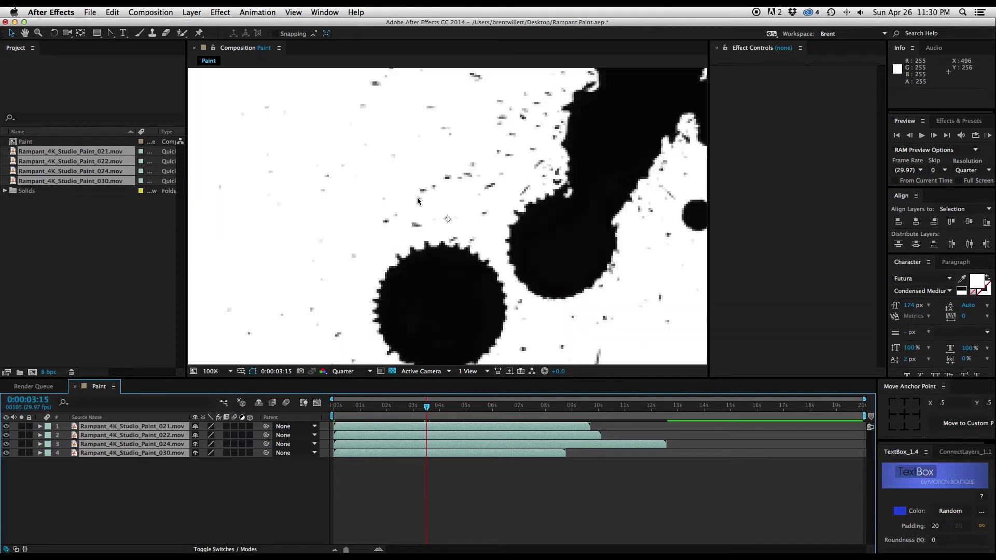
pyautogui.press(',')
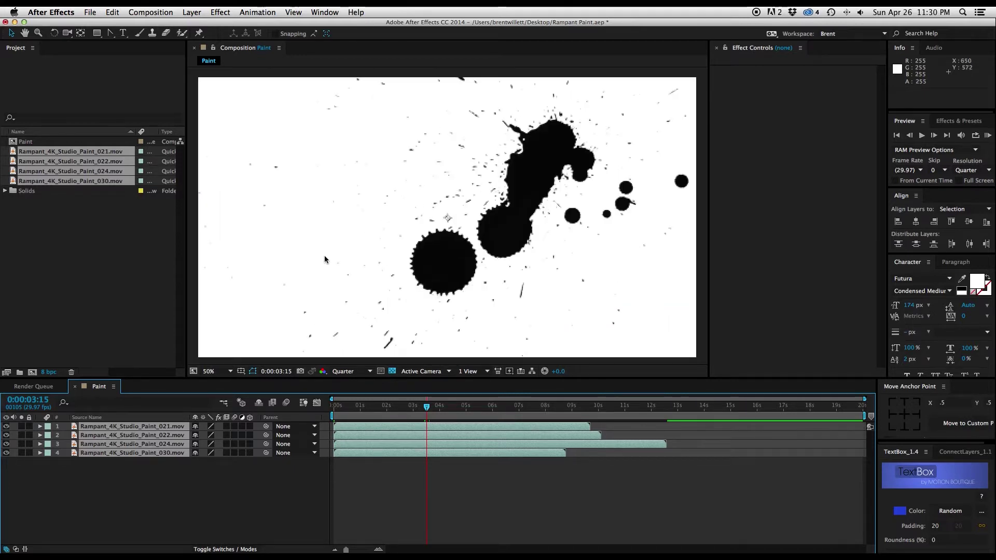
pyautogui.click(147, 447)
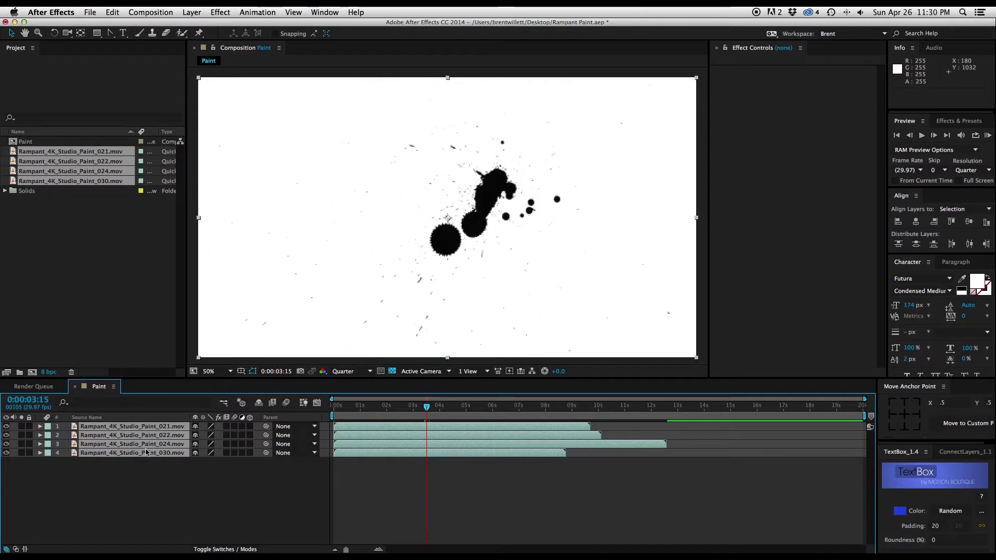
pyautogui.click(210, 13)
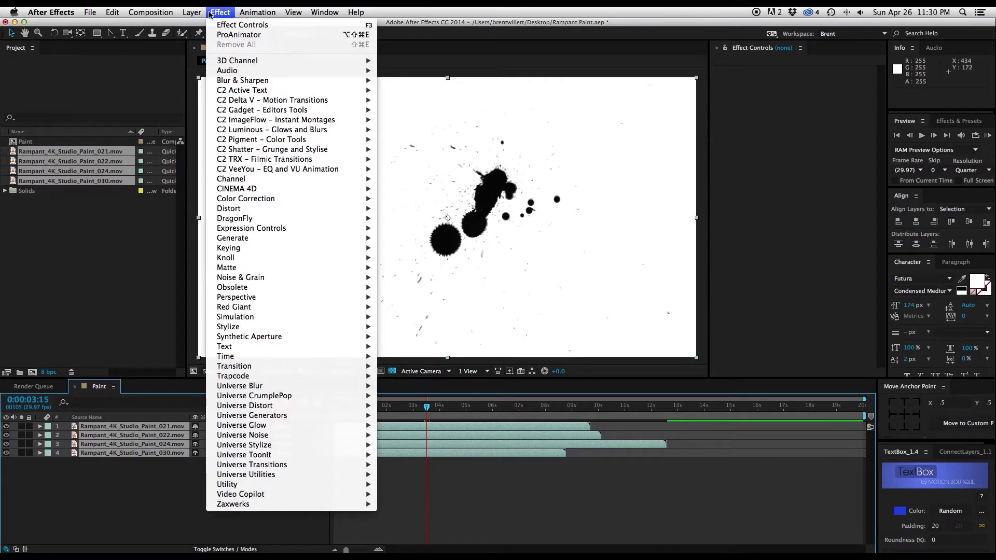
# Apply Channel > Invert and Knoll > UnMult to the selected paint layers.
pyautogui.moveTo(250, 179)
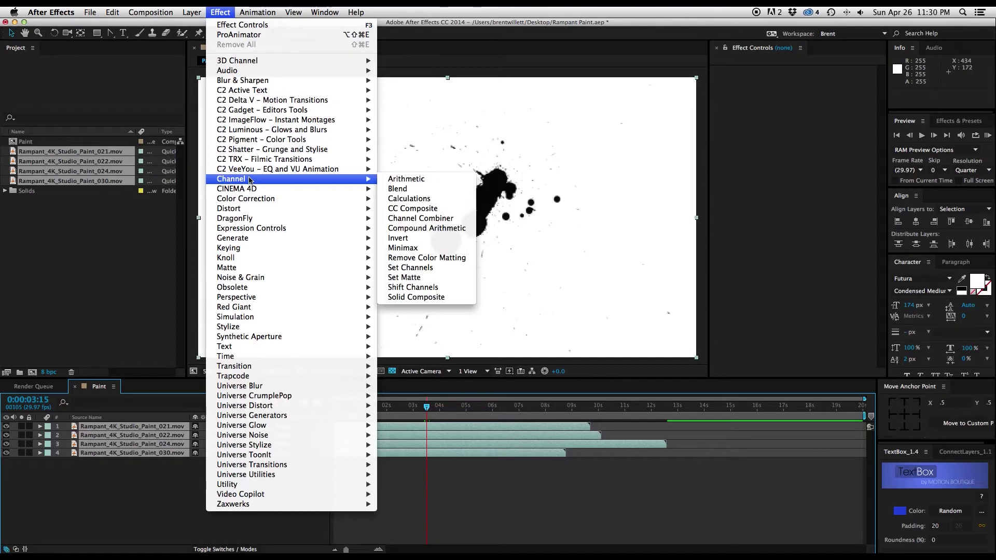
pyautogui.click(415, 238)
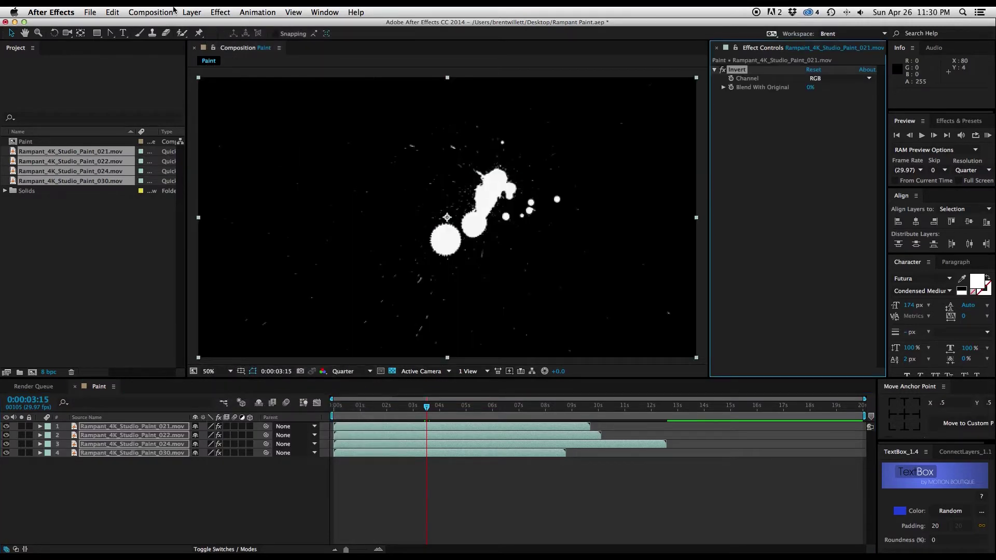
pyautogui.click(222, 13)
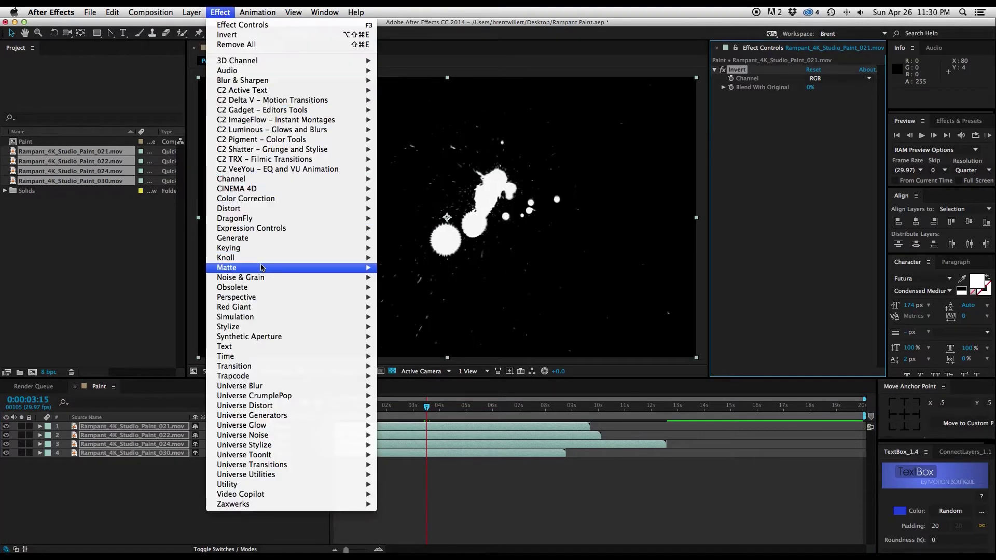
pyautogui.moveTo(258, 259)
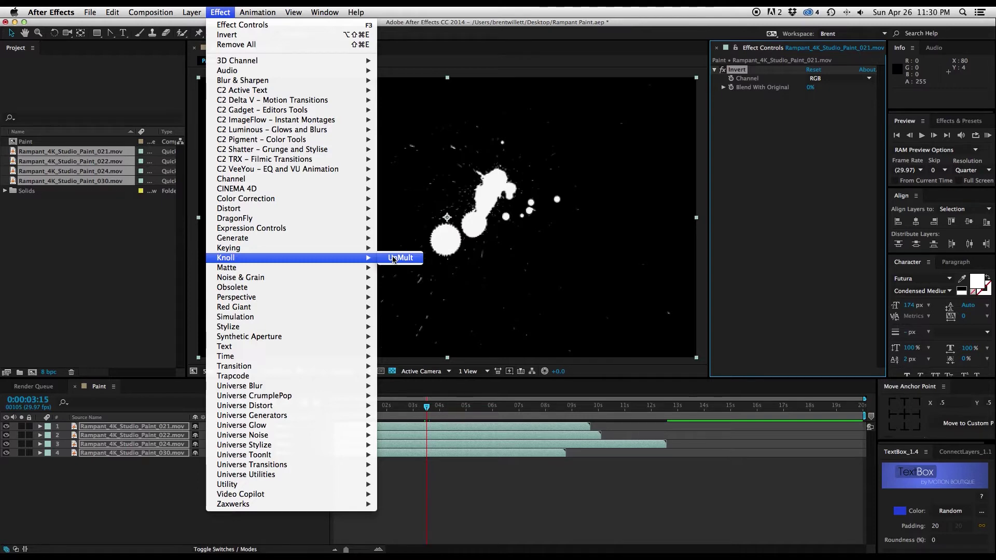
pyautogui.click(397, 259)
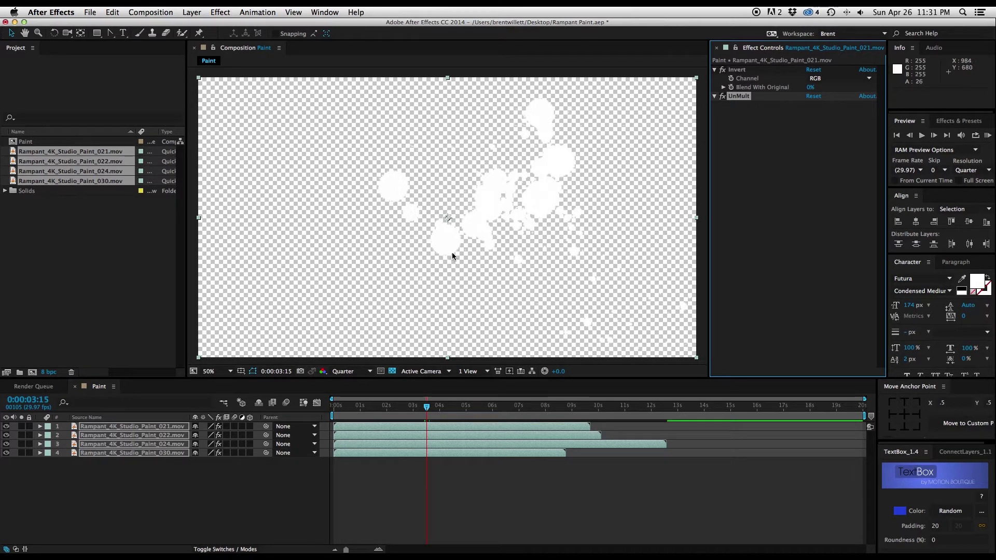
# Add a Generate > Fill effect that turns the paint splatters red.
pyautogui.click(222, 12)
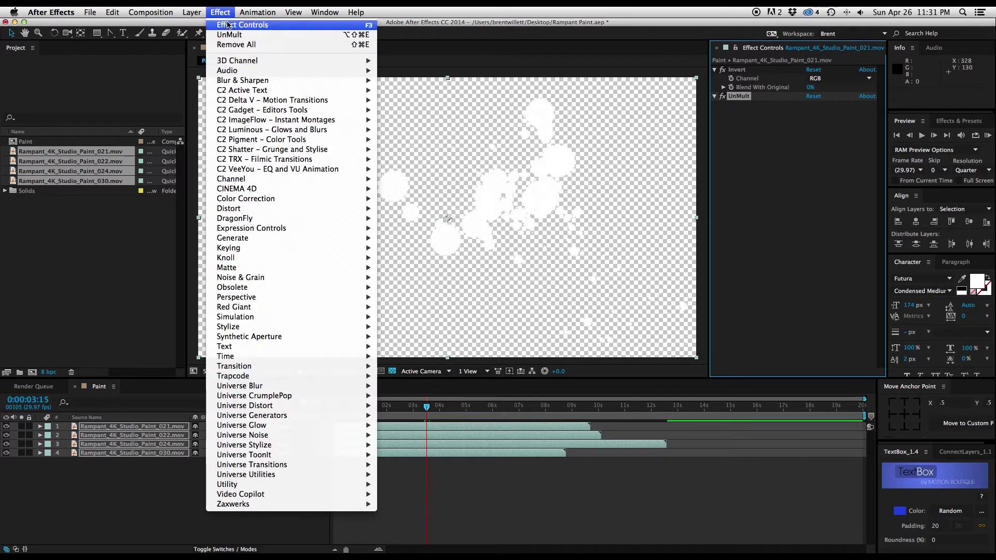
pyautogui.moveTo(263, 242)
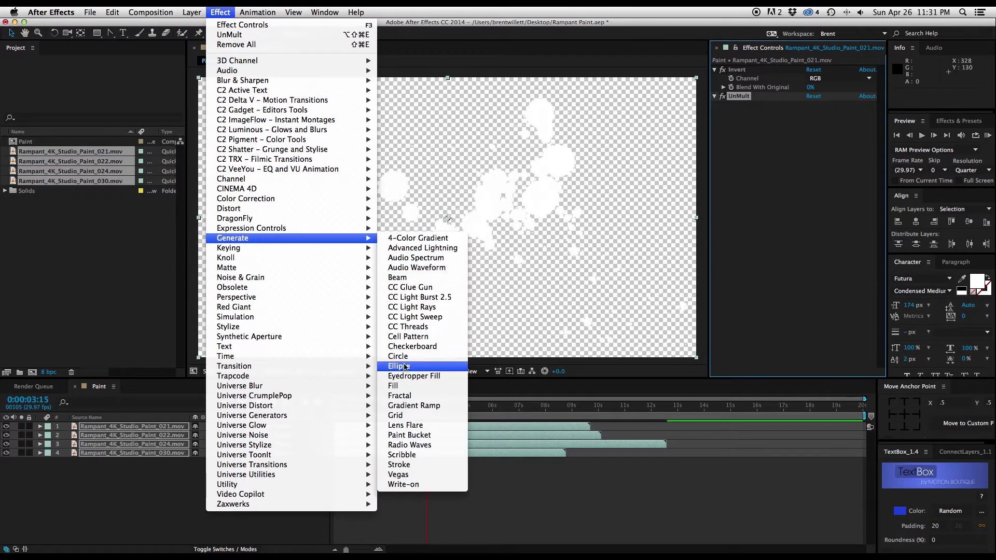
pyautogui.click(409, 387)
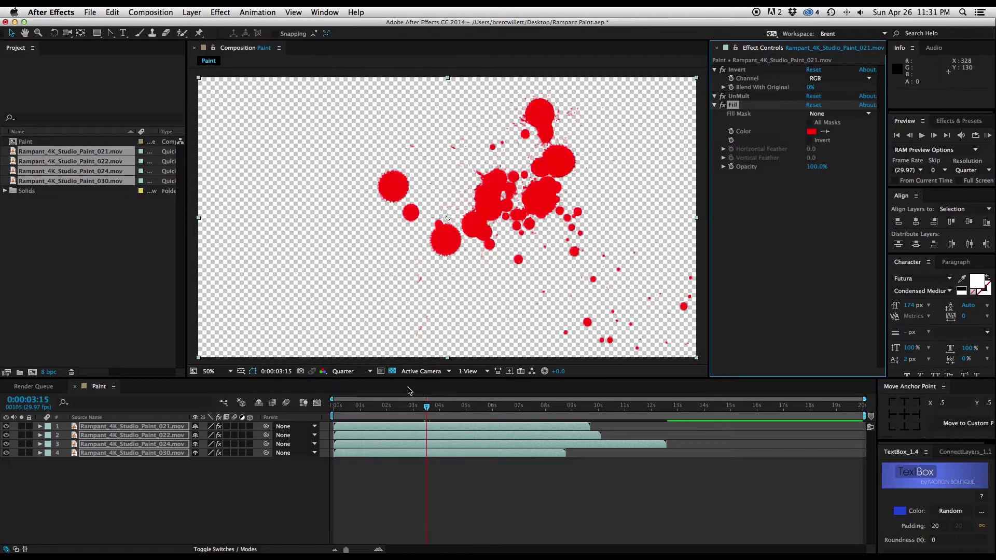
# Reposition the Paint_030, Paint_021 and Paint_022 splatters to spread them across the frame.
pyautogui.click(98, 485)
pyautogui.moveTo(411, 283)
pyautogui.mouseDown()
pyautogui.moveTo(335, 333)
pyautogui.moveTo(302, 324)
pyautogui.mouseUp()
pyautogui.click(132, 444)
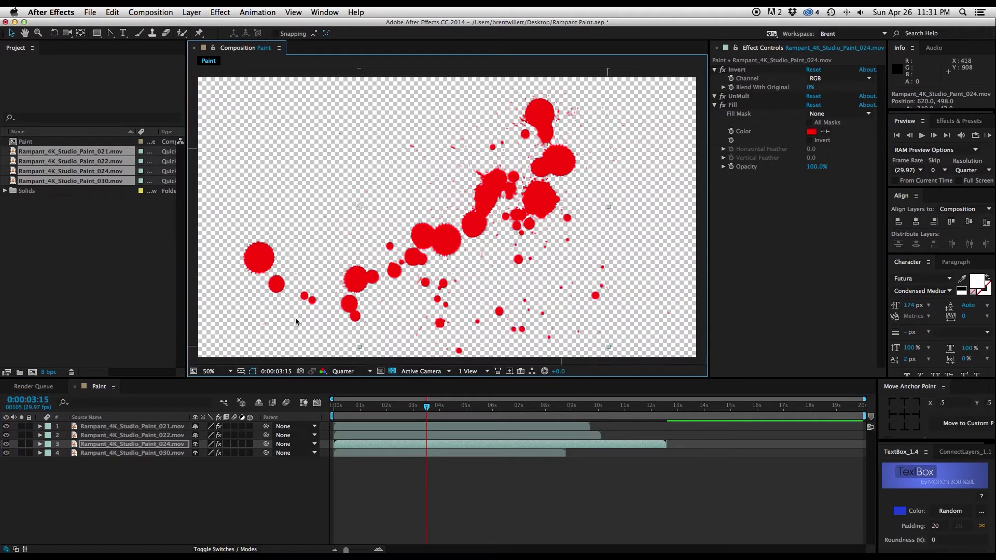
pyautogui.click(166, 427)
pyautogui.moveTo(459, 251)
pyautogui.mouseDown()
pyautogui.moveTo(348, 230)
pyautogui.moveTo(320, 208)
pyautogui.mouseUp()
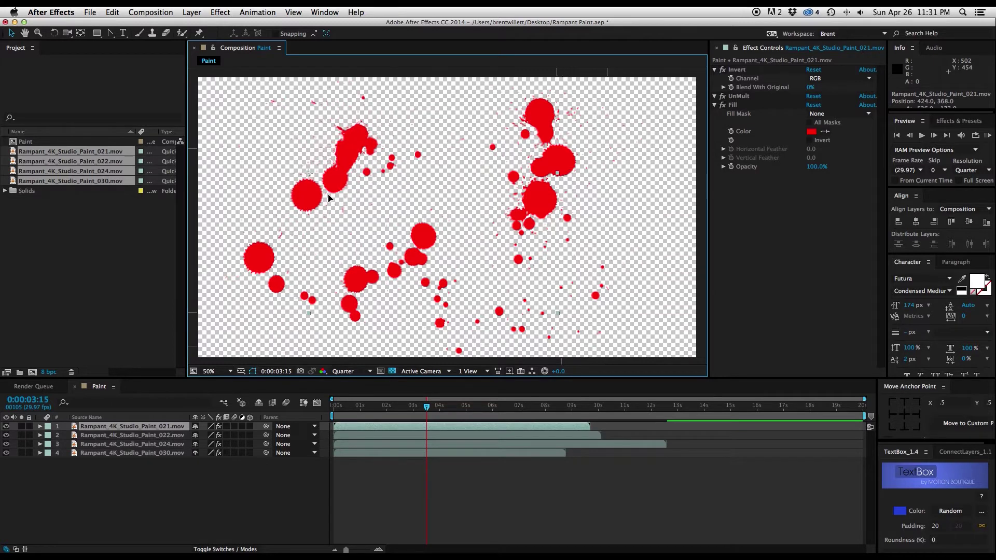
pyautogui.click(165, 439)
pyautogui.moveTo(541, 187)
pyautogui.mouseDown()
pyautogui.moveTo(512, 197)
pyautogui.moveTo(522, 200)
pyautogui.mouseUp()
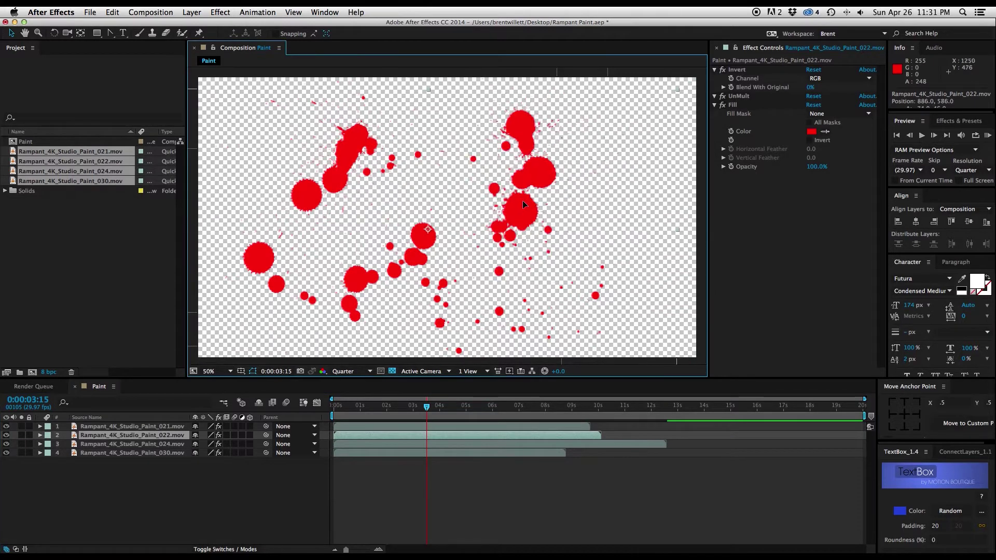
# Change the Paint_021 layer's Fill colour to blue.
pyautogui.click(143, 428)
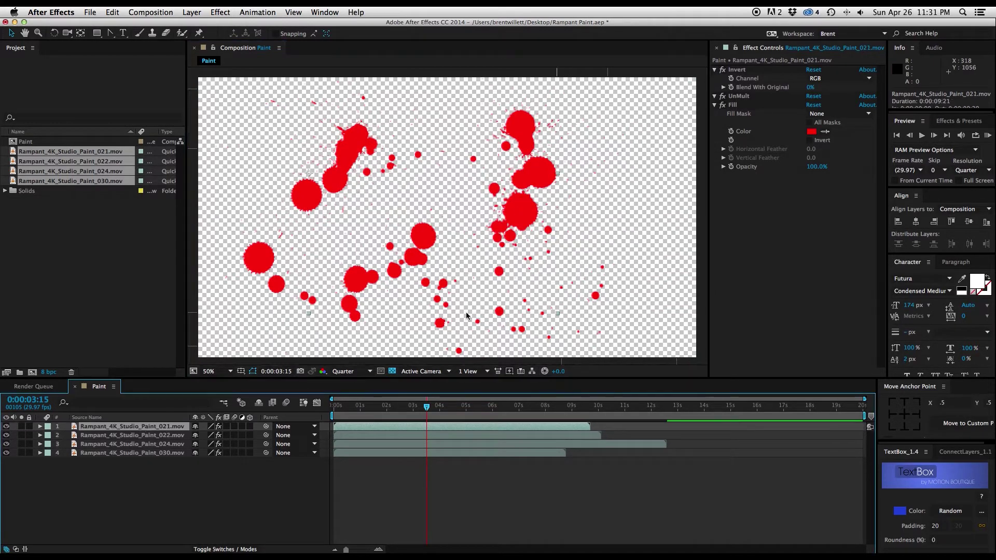
pyautogui.click(812, 131)
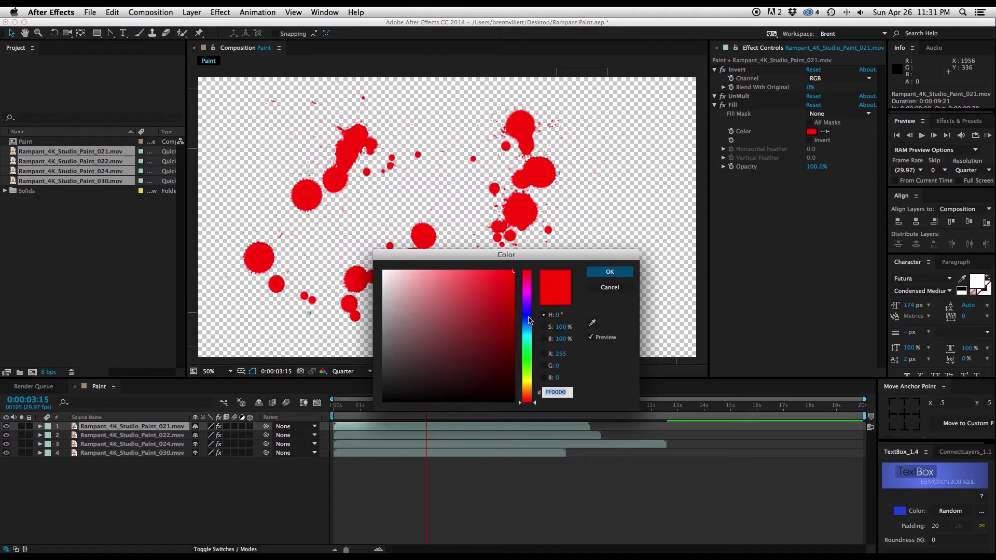
pyautogui.click(529, 320)
pyautogui.click(610, 272)
# Set the Paint_024 Fill colour to green and paste the same green fill onto Paint_030.
pyautogui.click(159, 439)
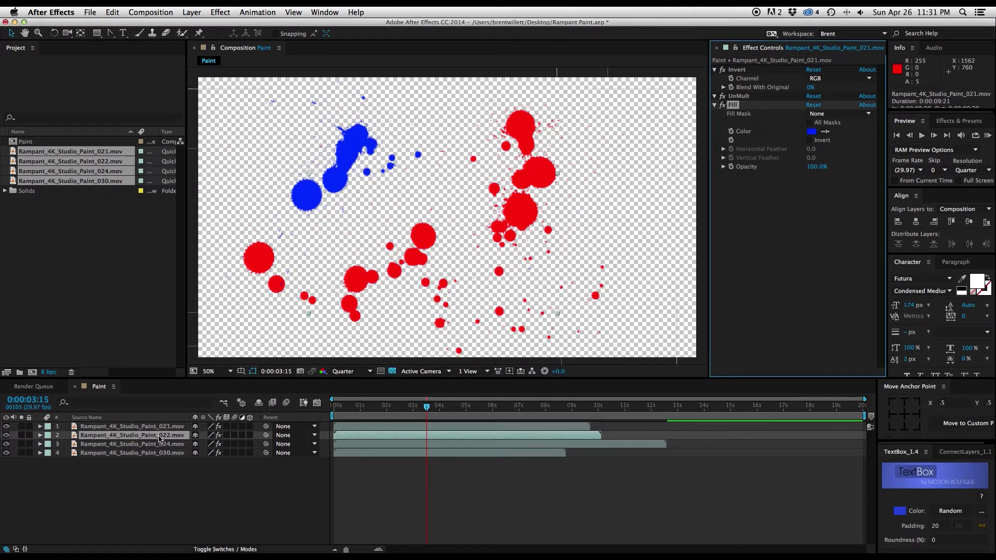
pyautogui.click(130, 444)
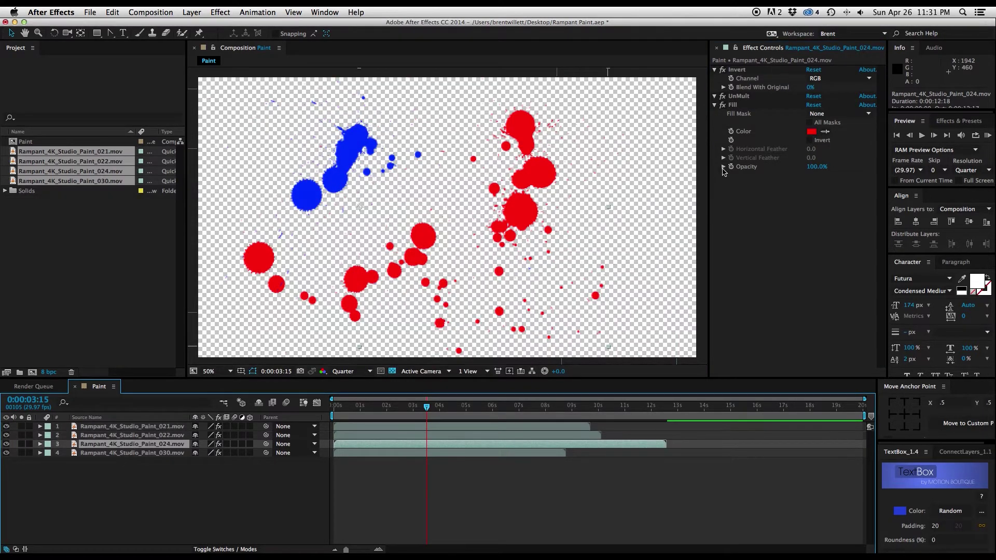
pyautogui.click(811, 133)
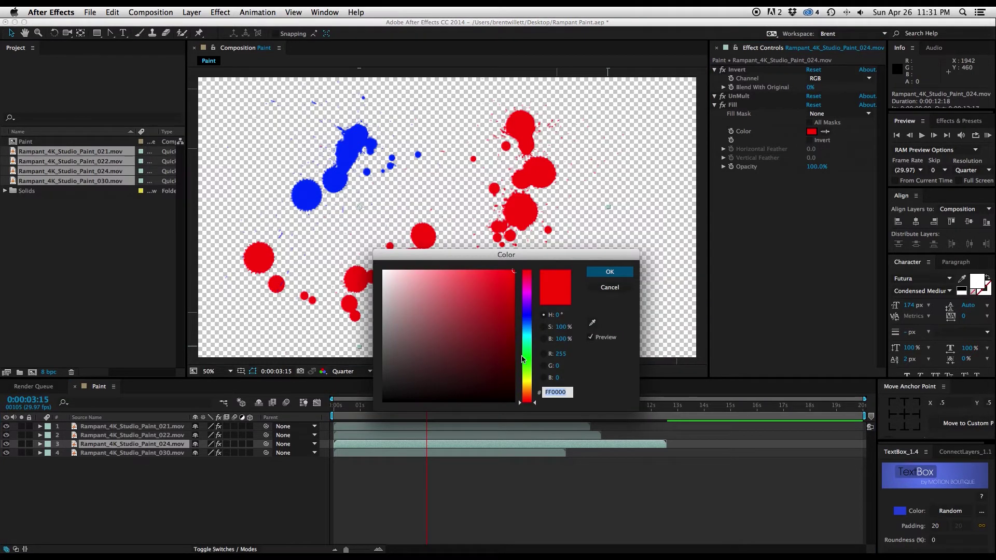
pyautogui.click(527, 361)
pyautogui.click(609, 272)
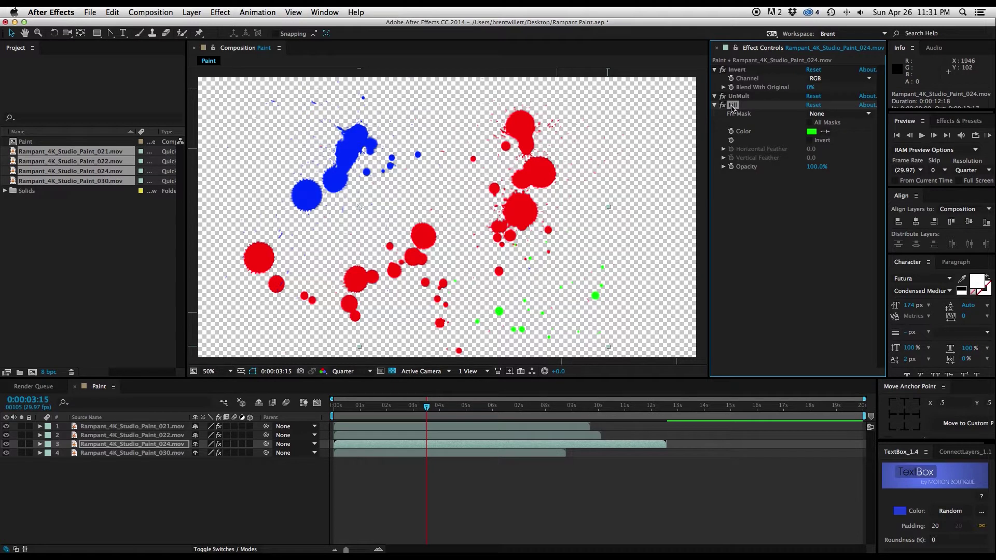
pyautogui.click(126, 455)
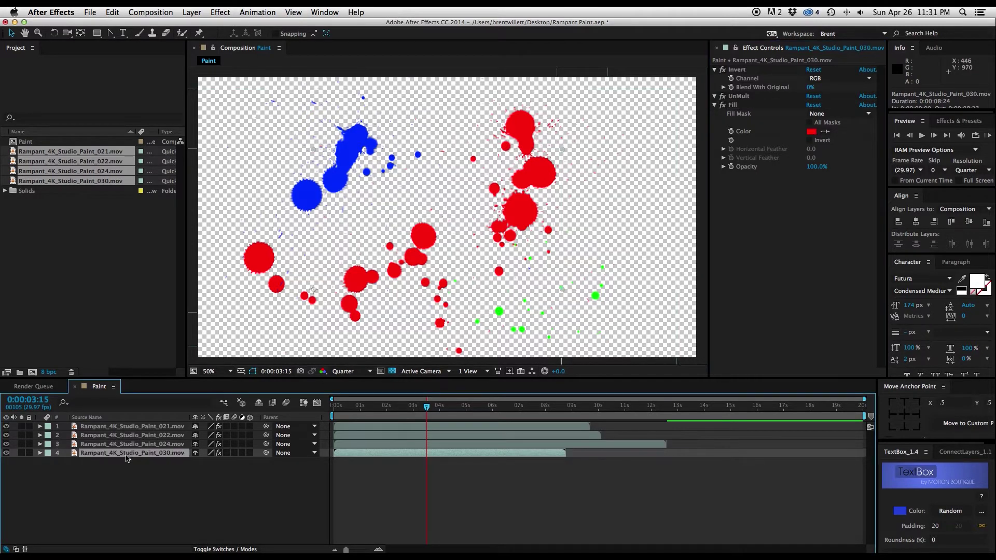
pyautogui.press('super+v')
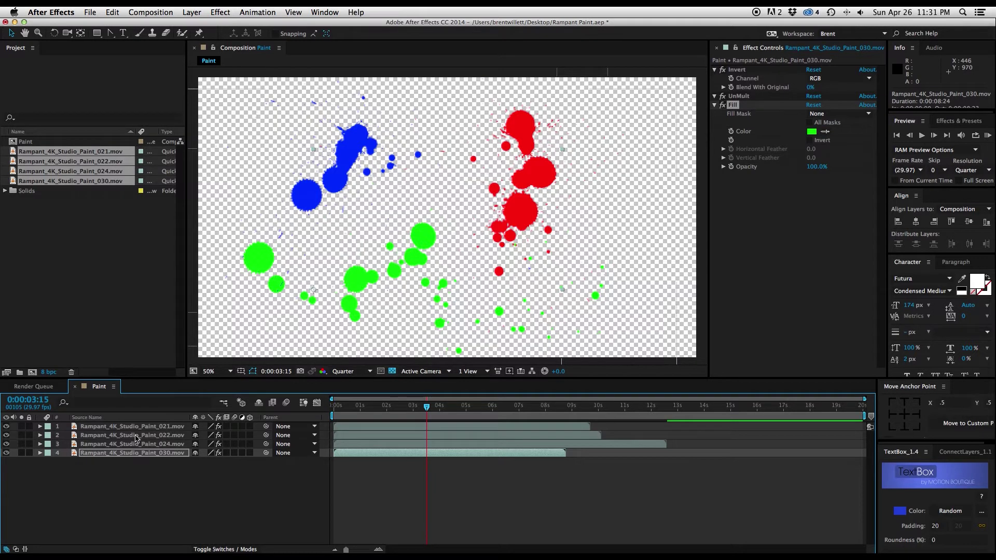
pyautogui.click(137, 437)
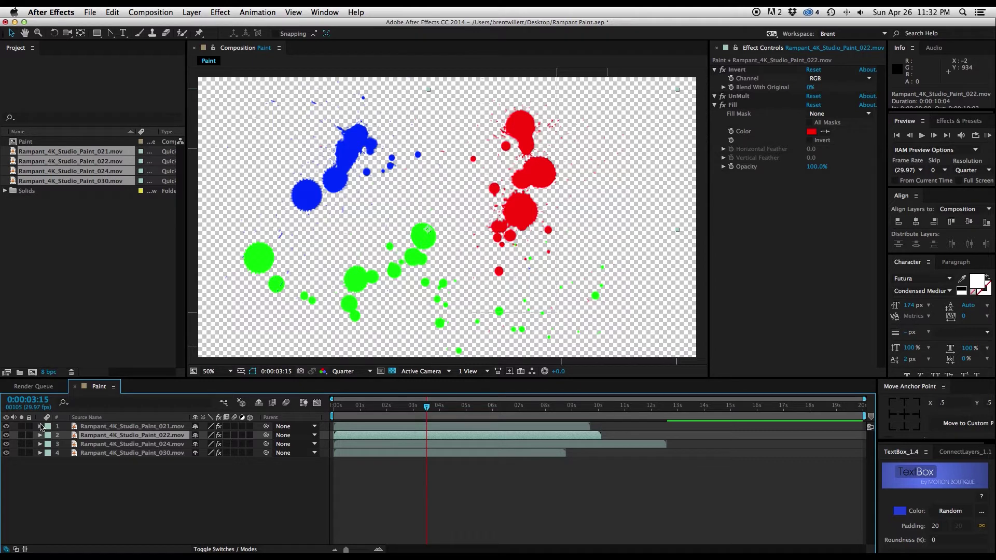
# Set layer labels: Paint_022 red, Paint_021 blue, Paint_024 and Paint_030 green.
pyautogui.click(48, 436)
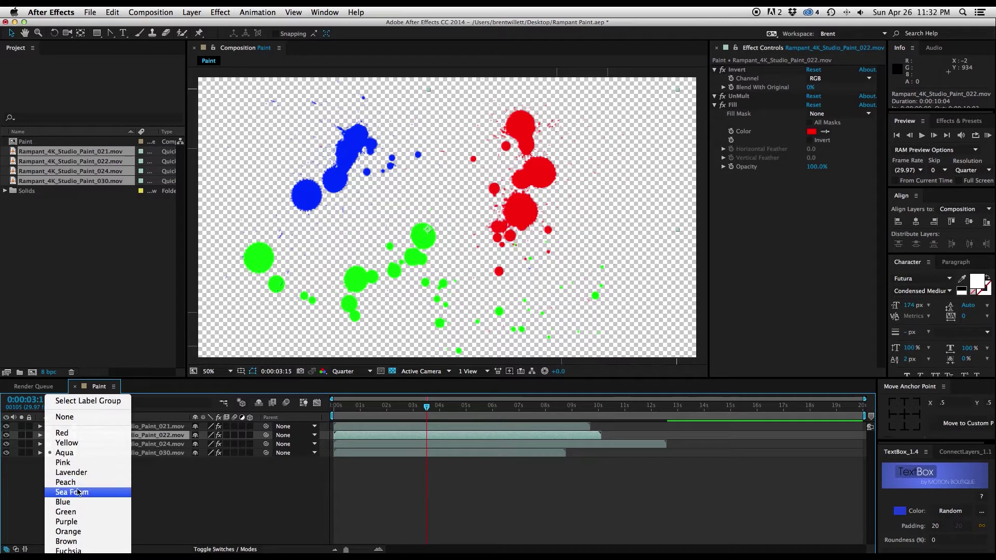
pyautogui.click(61, 434)
pyautogui.click(57, 429)
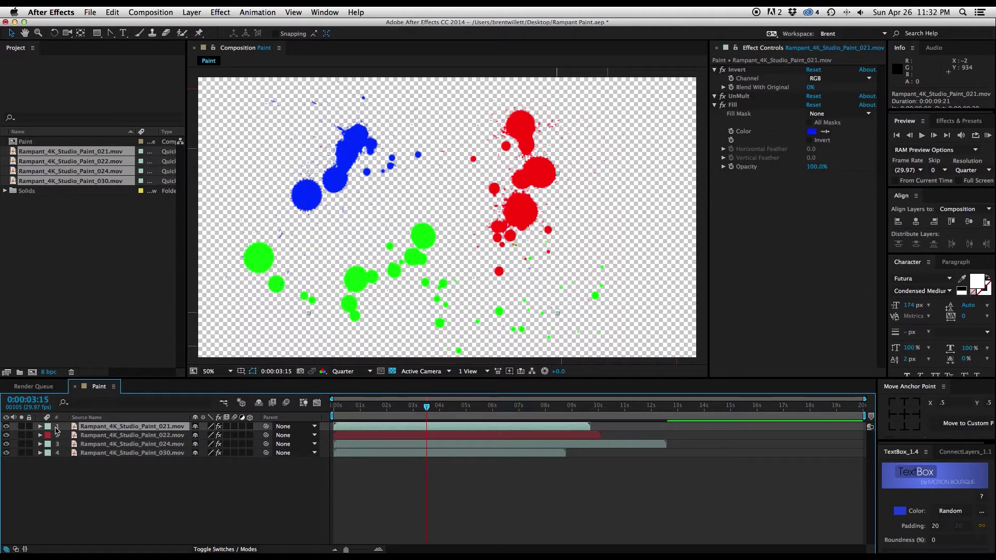
pyautogui.click(56, 429)
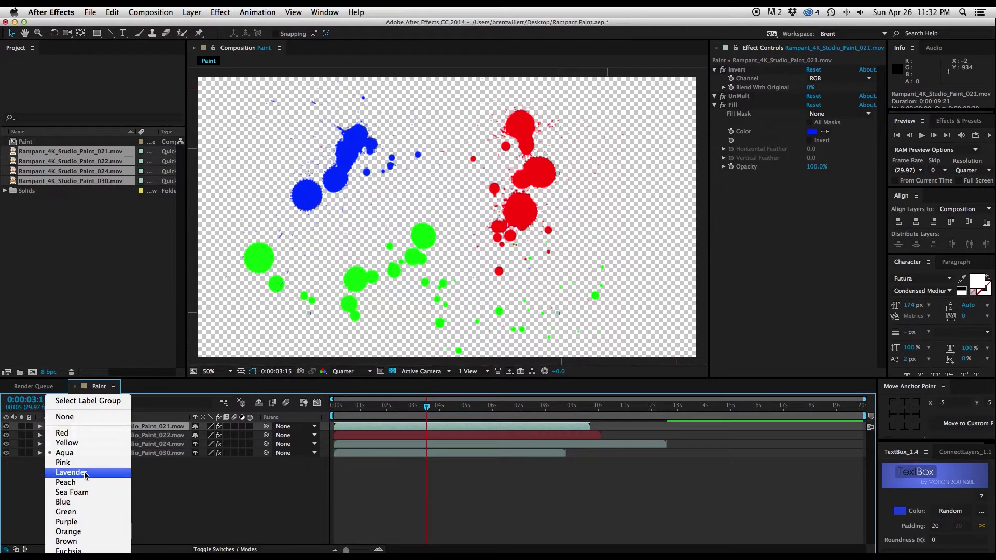
pyautogui.click(66, 502)
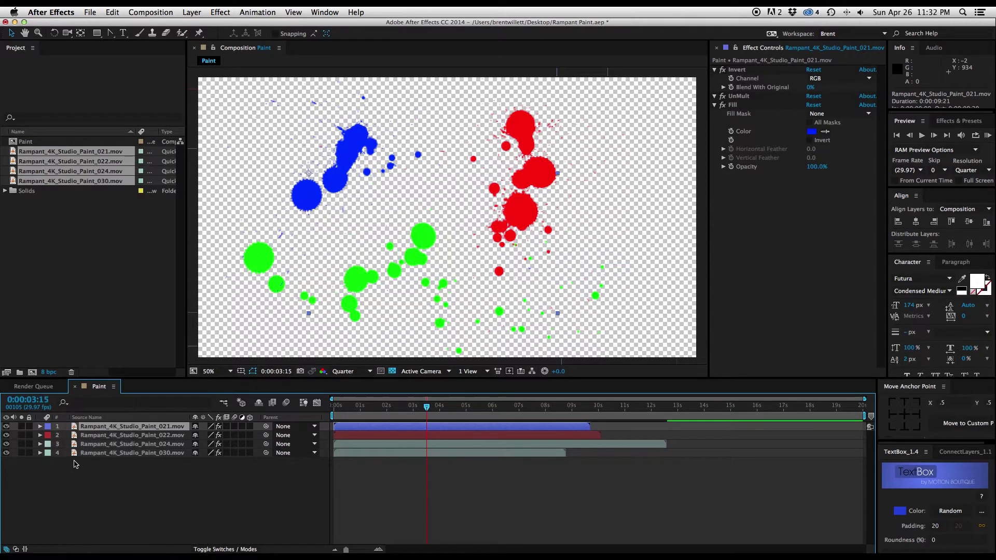
pyautogui.click(87, 445)
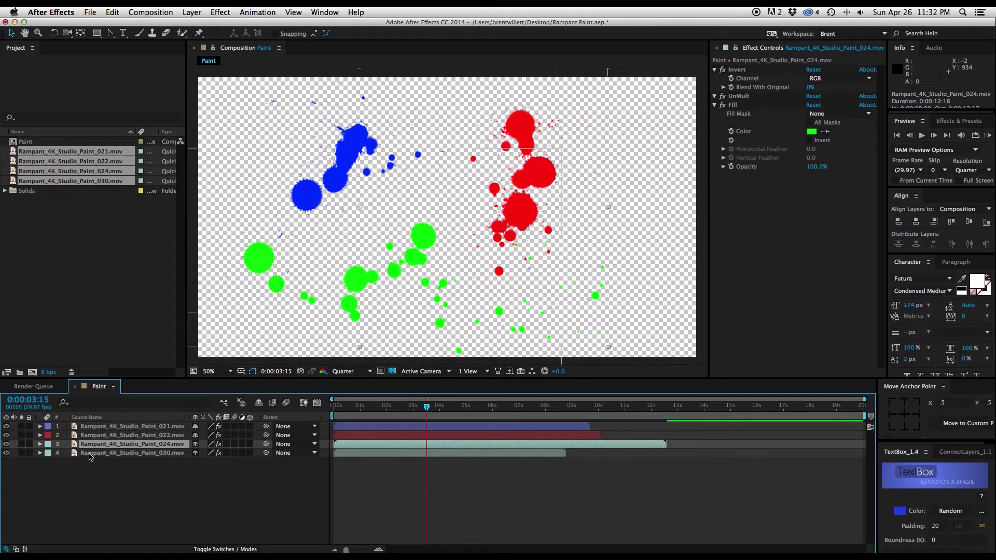
pyautogui.keyDown('shift'); pyautogui.click(89, 456); pyautogui.keyUp('shift')
pyautogui.click(50, 454)
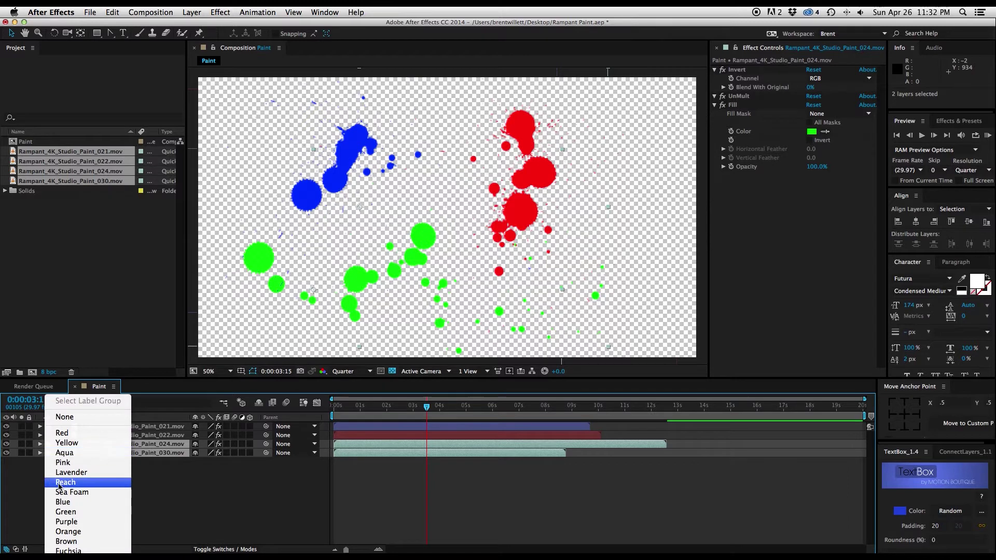
pyautogui.click(64, 513)
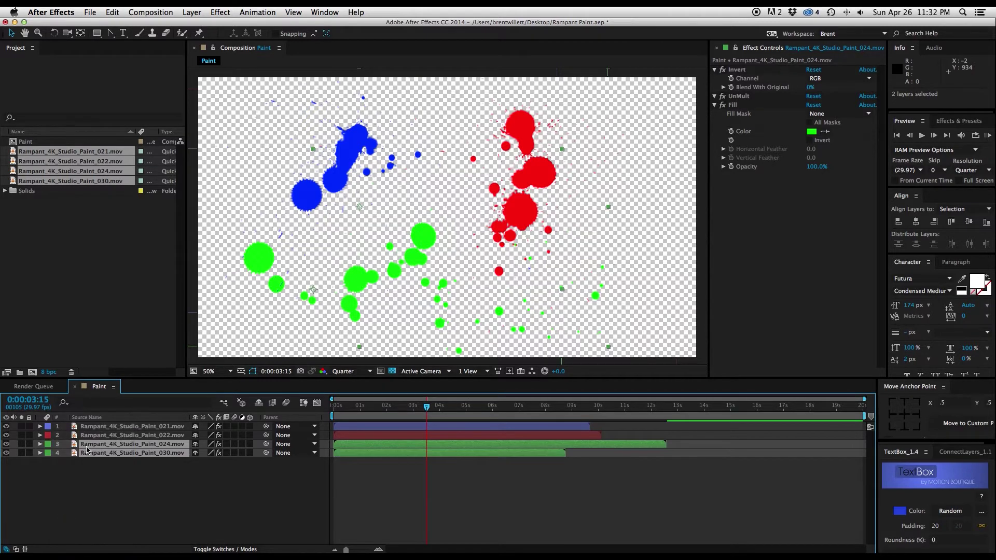
# Duplicate the red Paint_022 layer twice, nudging the first copy slightly left and down.
pyautogui.click(508, 218)
pyautogui.hotkey('ctrl', 'd')
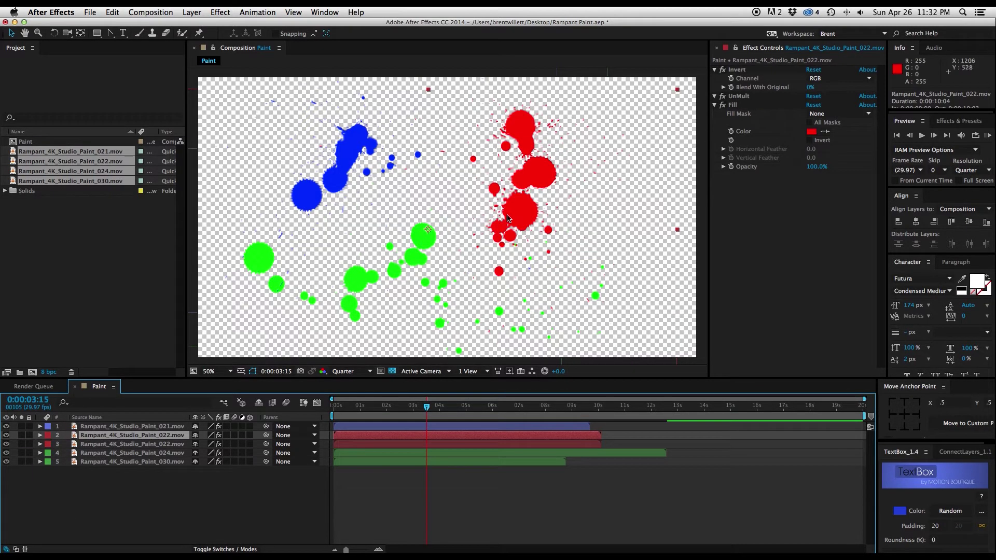
pyautogui.moveTo(509, 218)
pyautogui.mouseDown()
pyautogui.moveTo(478, 233)
pyautogui.moveTo(507, 234)
pyautogui.moveTo(503, 205)
pyautogui.moveTo(491, 209)
pyautogui.mouseUp()
pyautogui.hotkey('ctrl', 'd')
# Add another red copy rotated 69° and scaled to about 60%, moved up and left.
pyautogui.hotkey('ctrl', 'd')
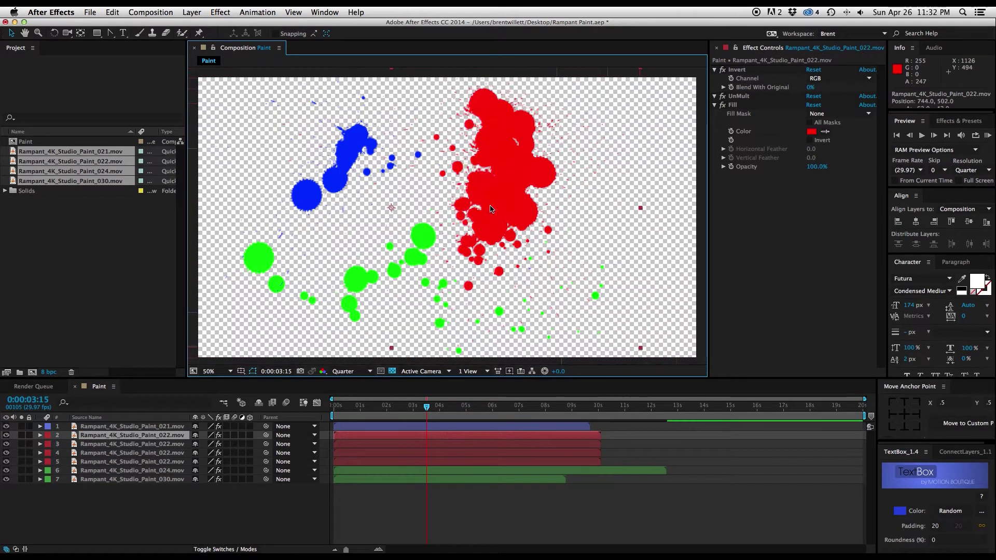
pyautogui.hotkey('ctrl', 'd')
pyautogui.press('r')
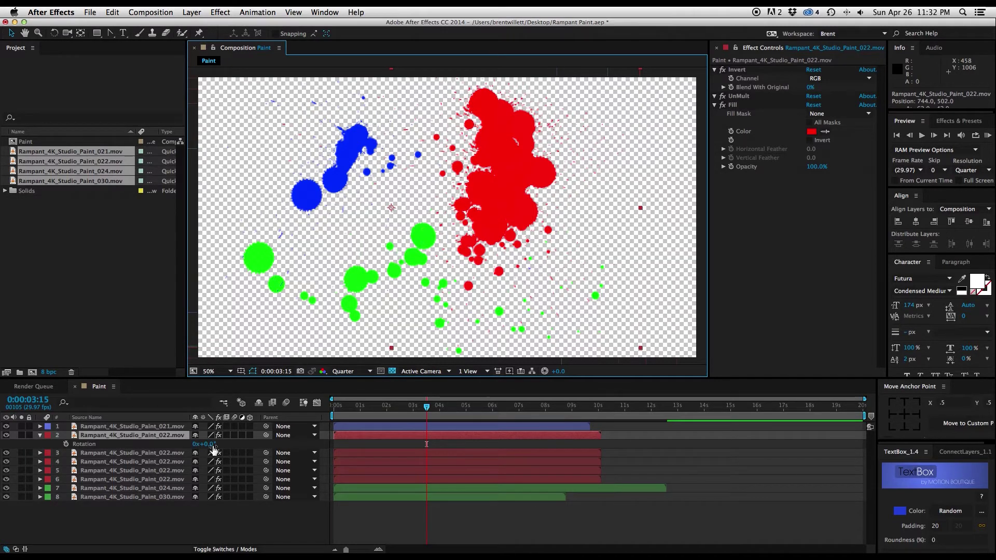
pyautogui.moveTo(214, 449)
pyautogui.mouseDown()
pyautogui.moveTo(481, 291)
pyautogui.moveTo(540, 191)
pyautogui.moveTo(528, 194)
pyautogui.mouseUp()
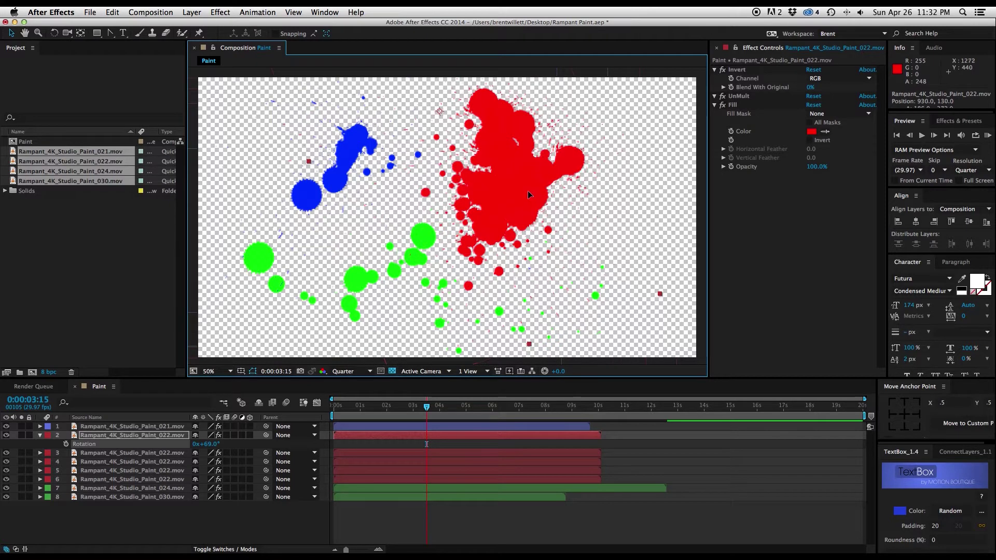
pyautogui.press('s')
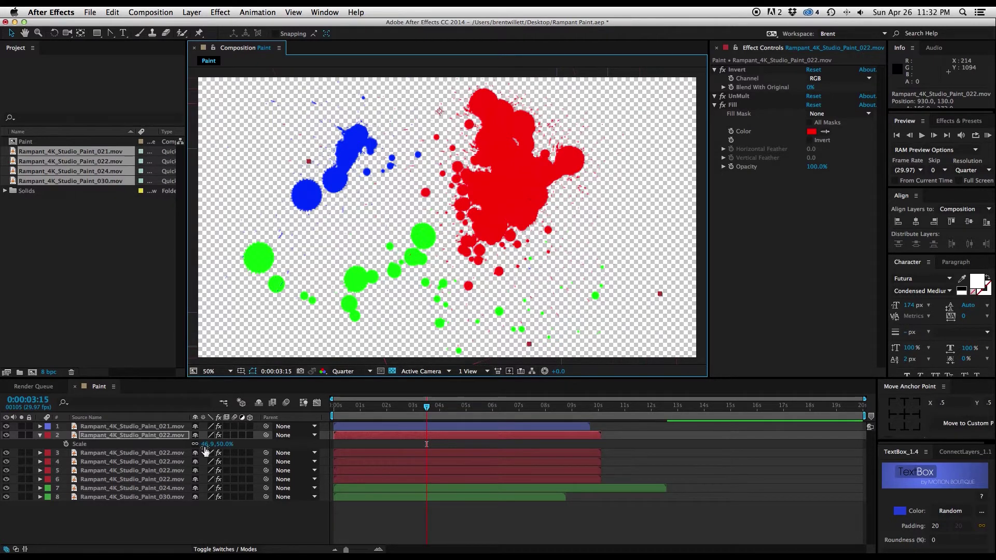
pyautogui.moveTo(206, 450); pyautogui.dragTo(220, 450)
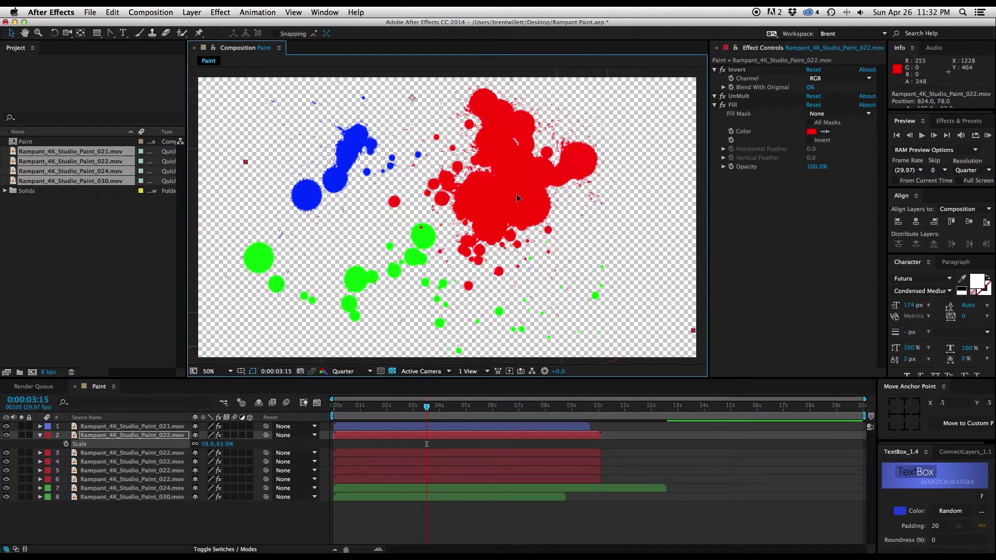
pyautogui.moveTo(517, 198); pyautogui.dragTo(513, 181)
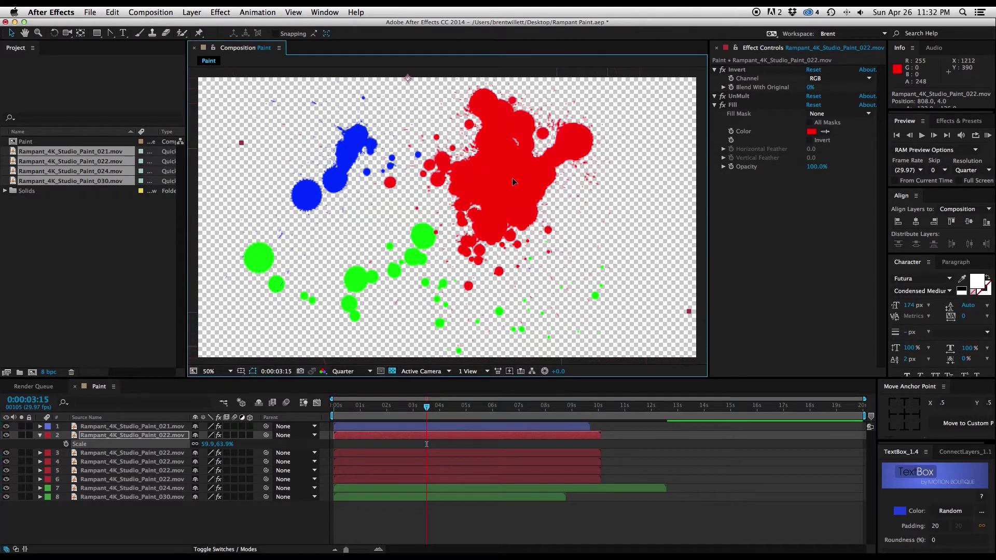
# Duplicate the blue Paint_021 layer, rotate the copy 70° beside the red paint, and shift the original right.
pyautogui.click(105, 429)
pyautogui.press('super+d')
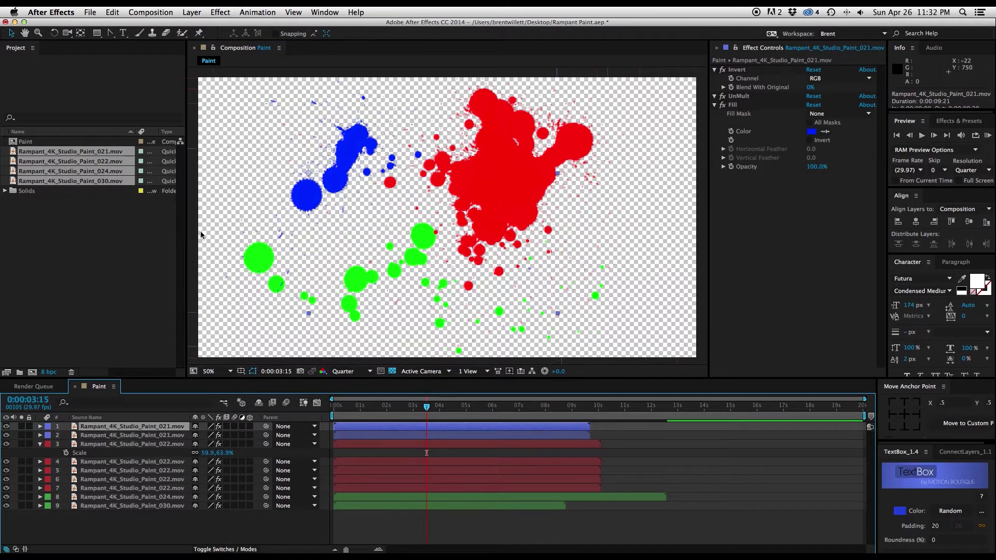
pyautogui.moveTo(346, 195)
pyautogui.mouseDown()
pyautogui.moveTo(565, 214)
pyautogui.moveTo(588, 229)
pyautogui.mouseUp()
pyautogui.press('r')
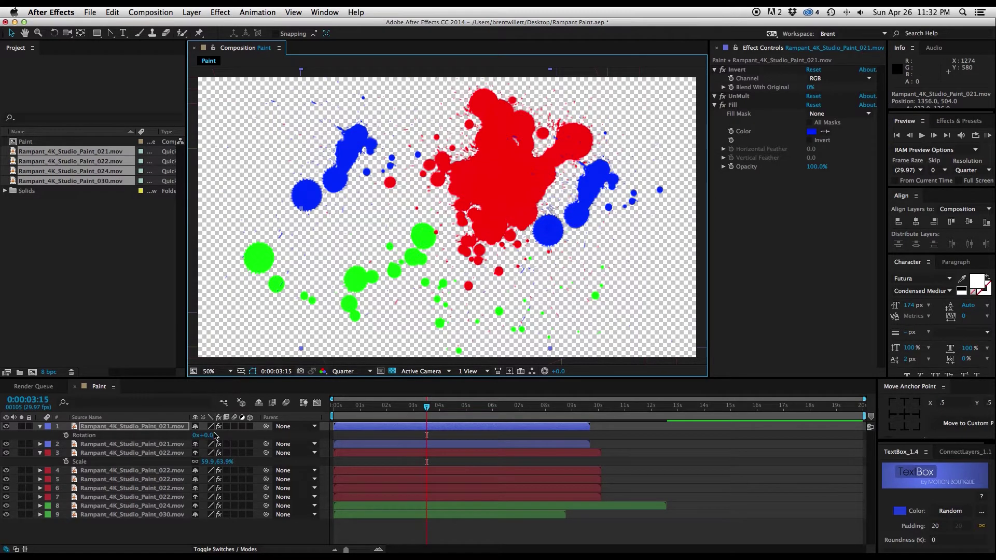
pyautogui.moveTo(206, 436); pyautogui.dragTo(251, 441)
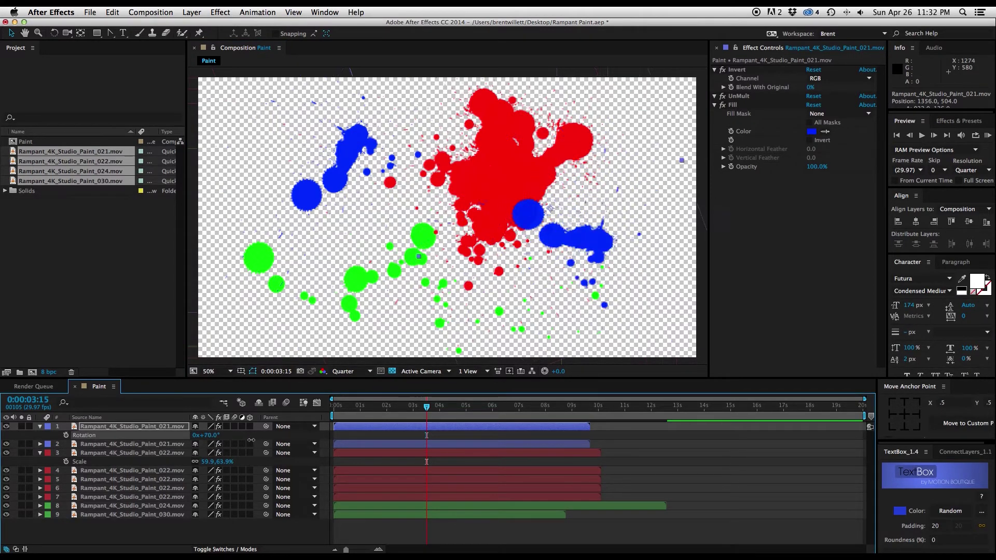
pyautogui.click(93, 445)
pyautogui.moveTo(325, 197)
pyautogui.mouseDown()
pyautogui.moveTo(356, 204)
pyautogui.moveTo(341, 207)
pyautogui.mouseUp()
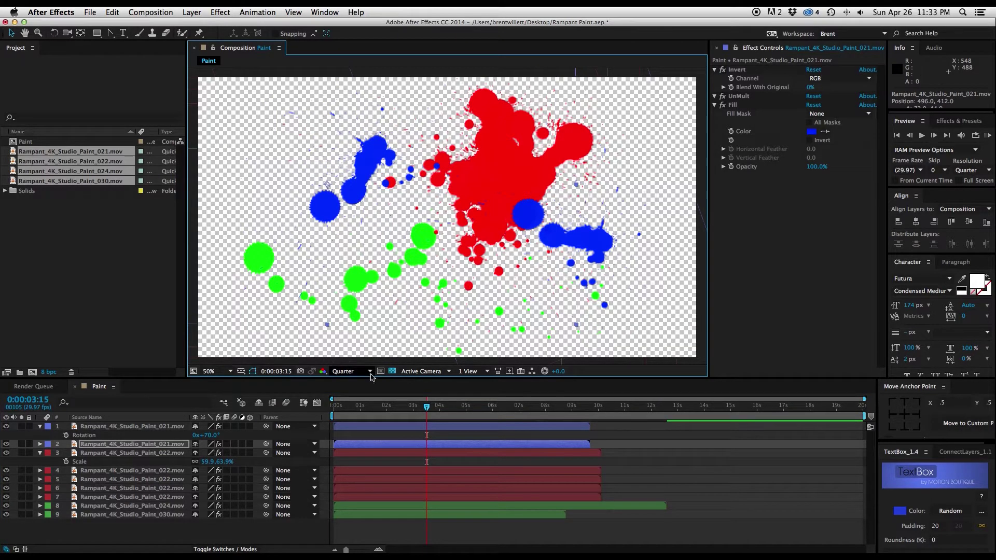
pyautogui.moveTo(350, 407)
pyautogui.mouseDown()
pyautogui.moveTo(333, 413)
pyautogui.moveTo(370, 407)
pyautogui.mouseUp()
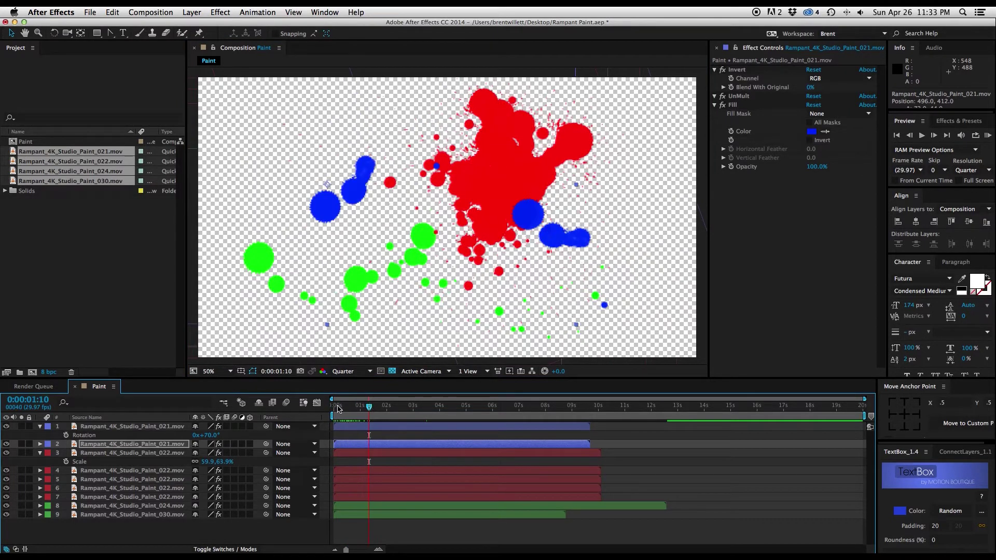
# Slide the rotated blue copy's layer bar a few frames later, then RAM-preview the Paint animation.
pyautogui.click(340, 431)
pyautogui.moveTo(340, 431); pyautogui.dragTo(350, 500)
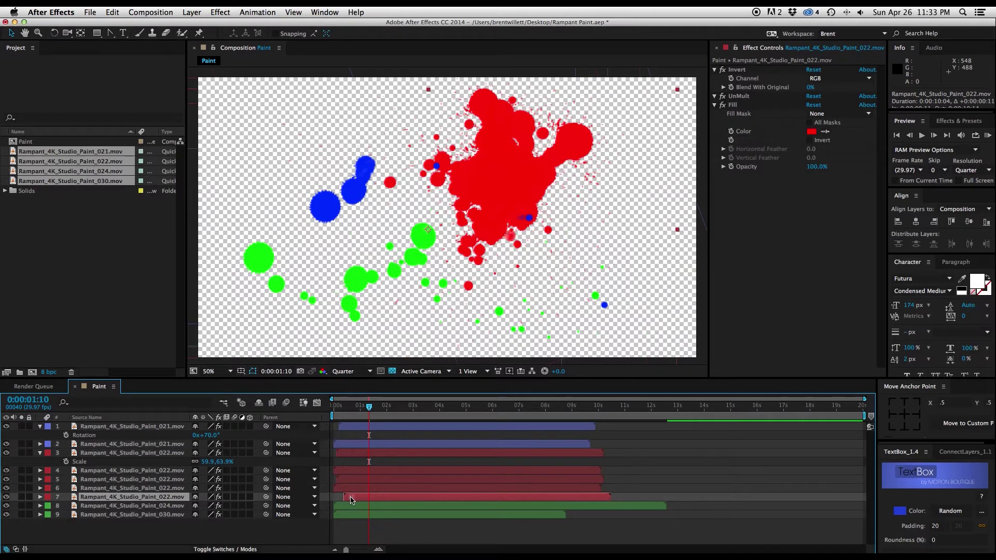
pyautogui.press('KP_0')
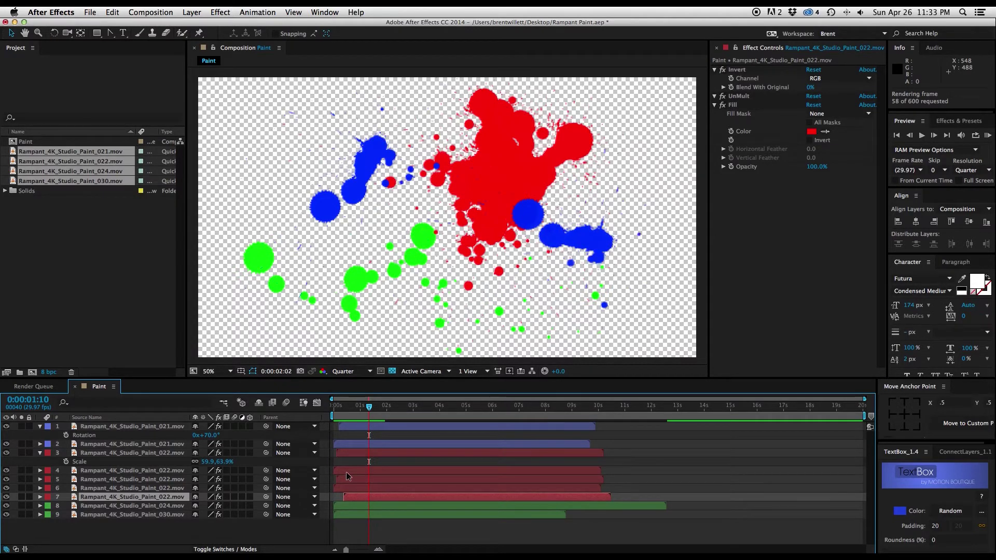
pyautogui.press('space')
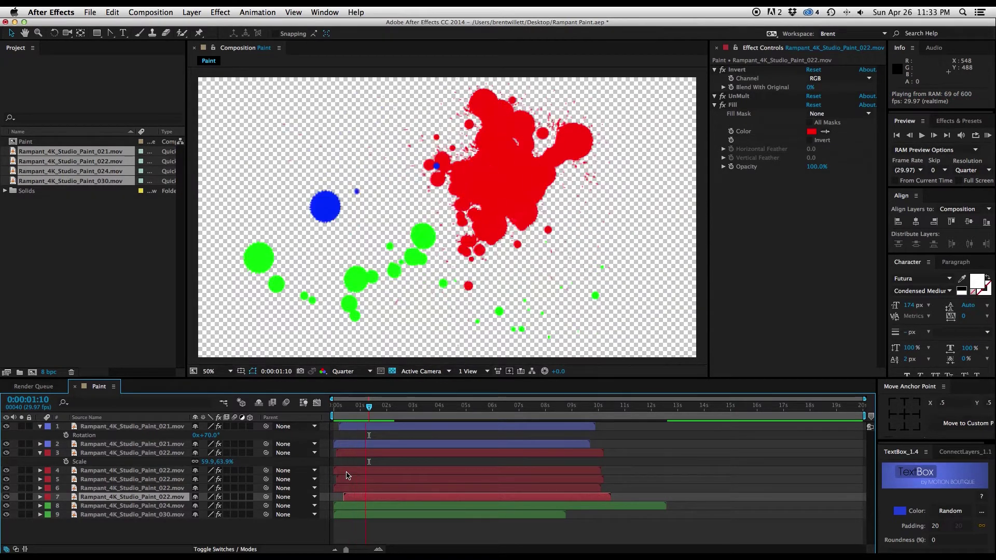
pyautogui.press('space')
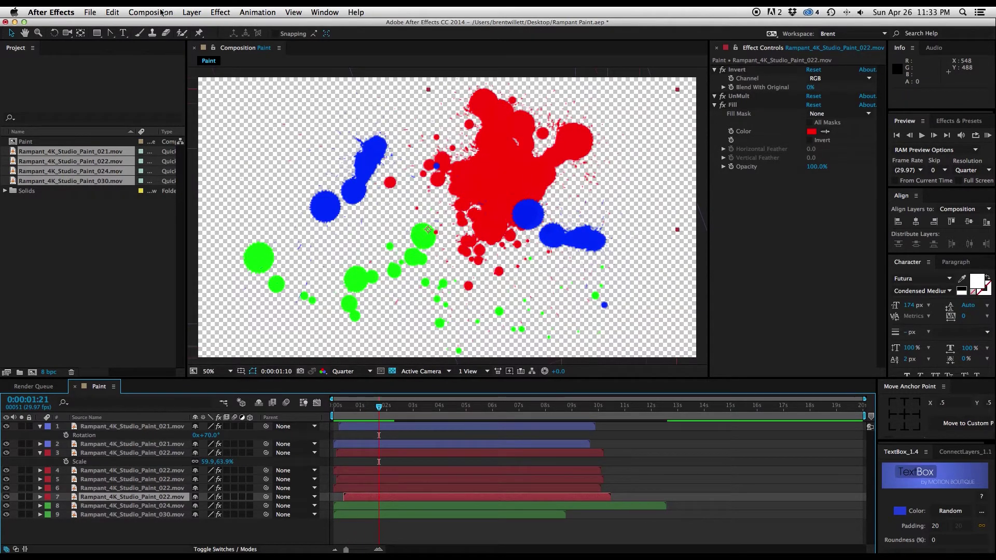
# Create a new composition named Rampant Logo.
pyautogui.click(161, 12)
pyautogui.click(161, 28)
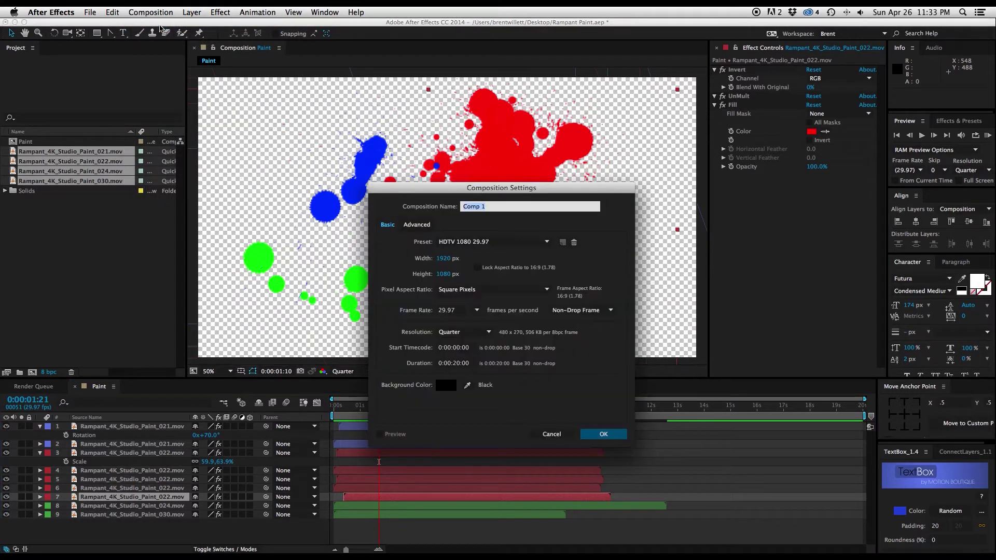
pyautogui.write('Rampant')
pyautogui.press('Return')
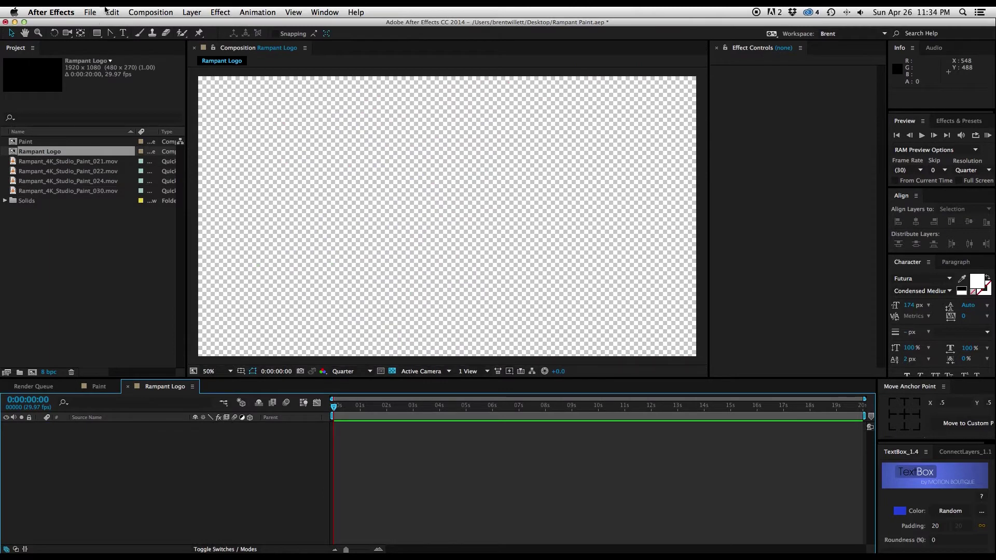
# Add a black 1920×1080 solid layer named Rampant Logo.
pyautogui.click(195, 13)
pyautogui.moveTo(196, 23)
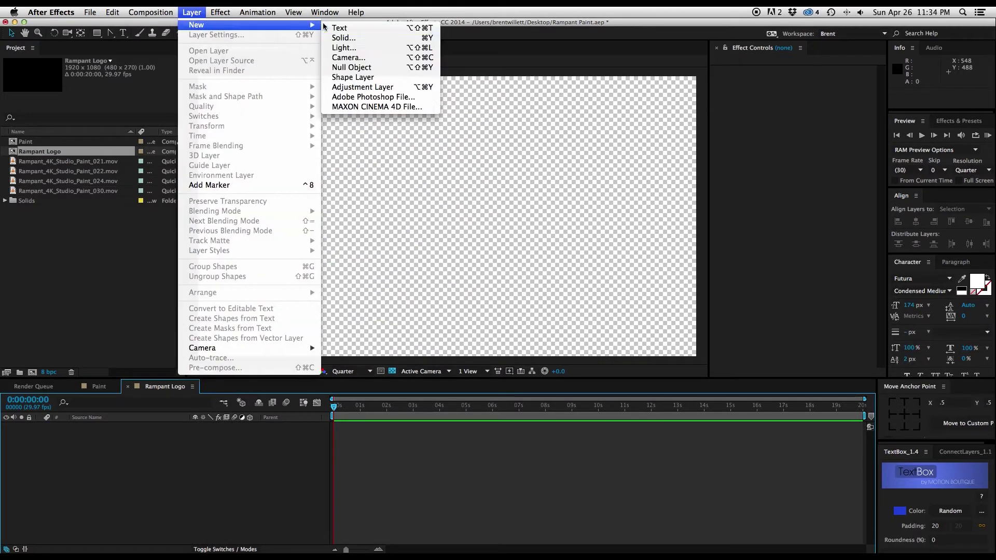
pyautogui.click(344, 36)
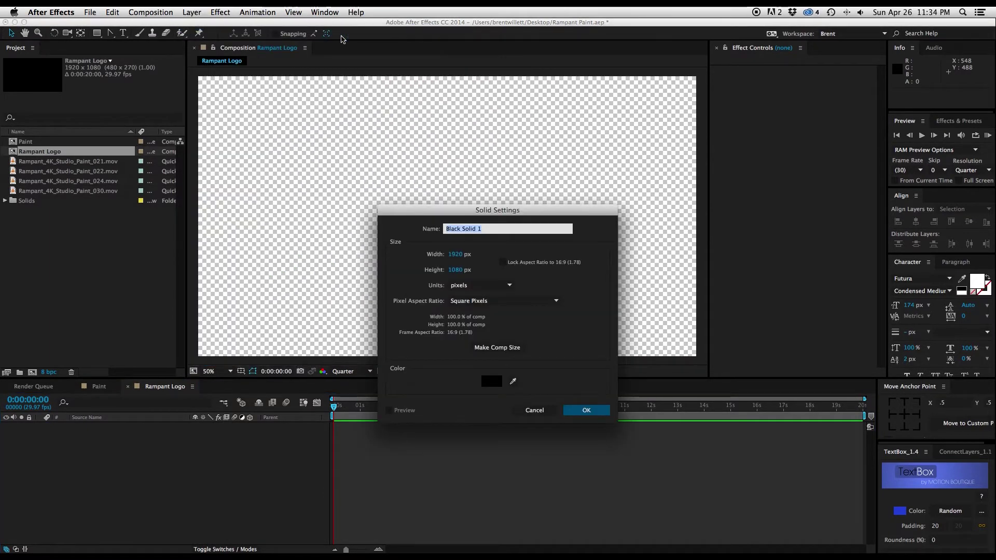
pyautogui.write('Rampant Logo')
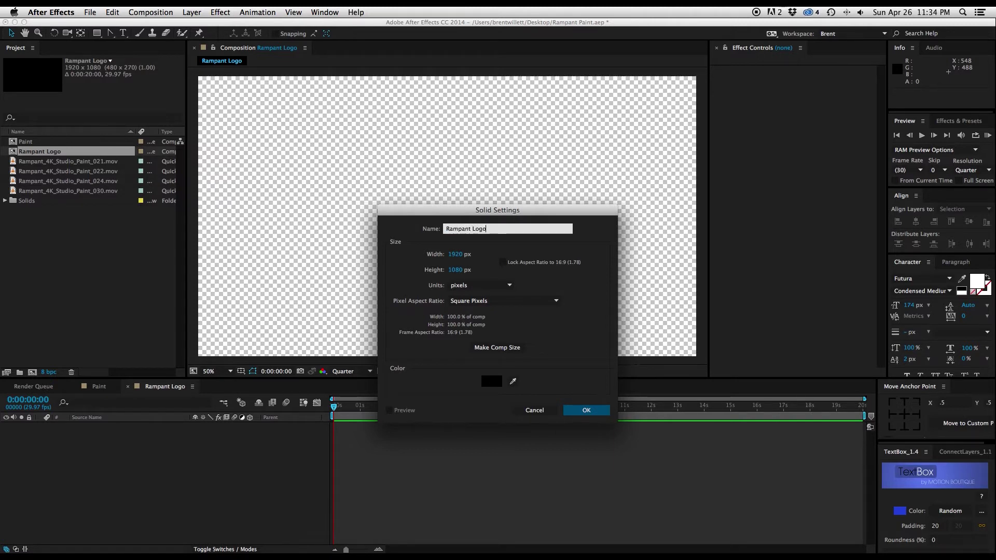
pyautogui.press('Return')
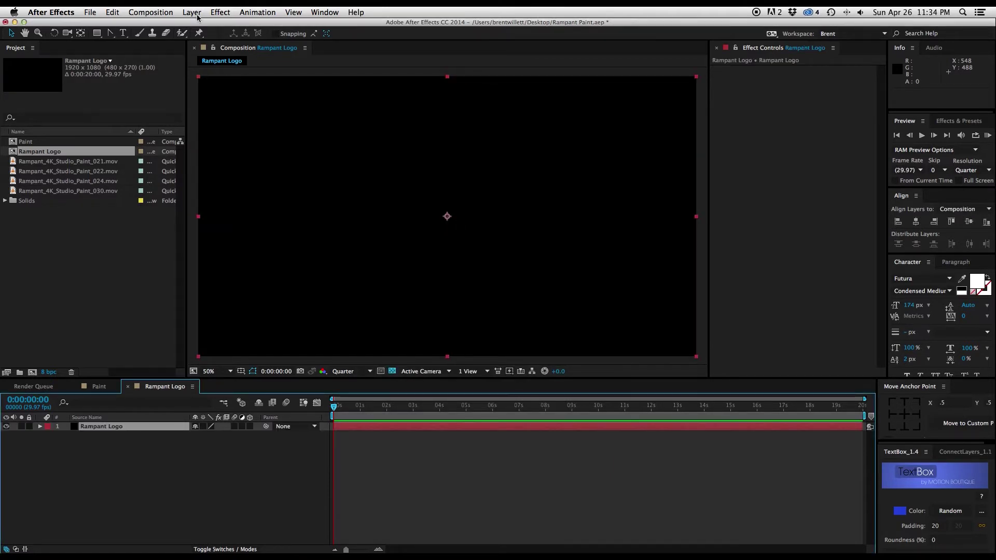
pyautogui.click(220, 12)
pyautogui.moveTo(365, 505)
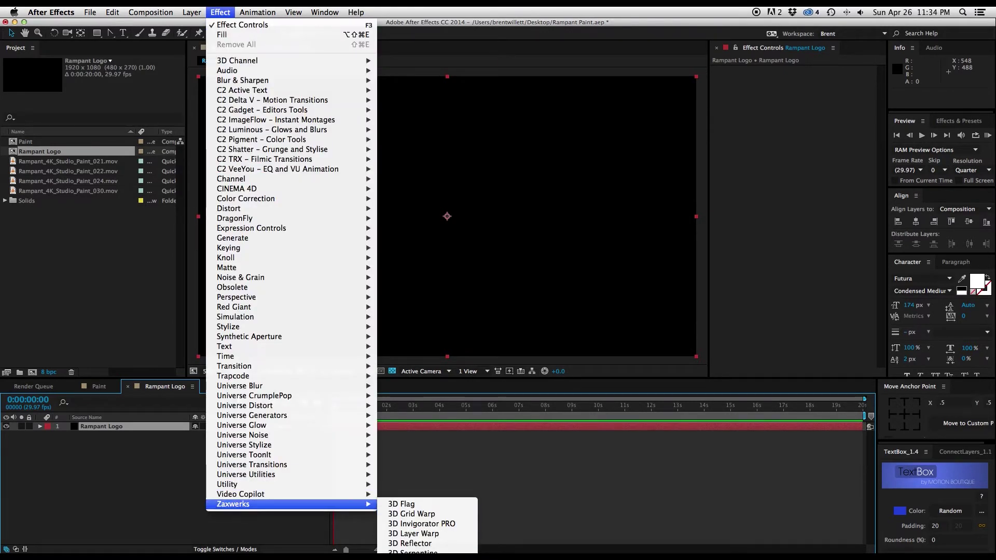
# Apply Zaxwerks 3D ProAnimator and import 'Rampant Logo for Zax.ai' split into its layers.
pyautogui.click(400, 502)
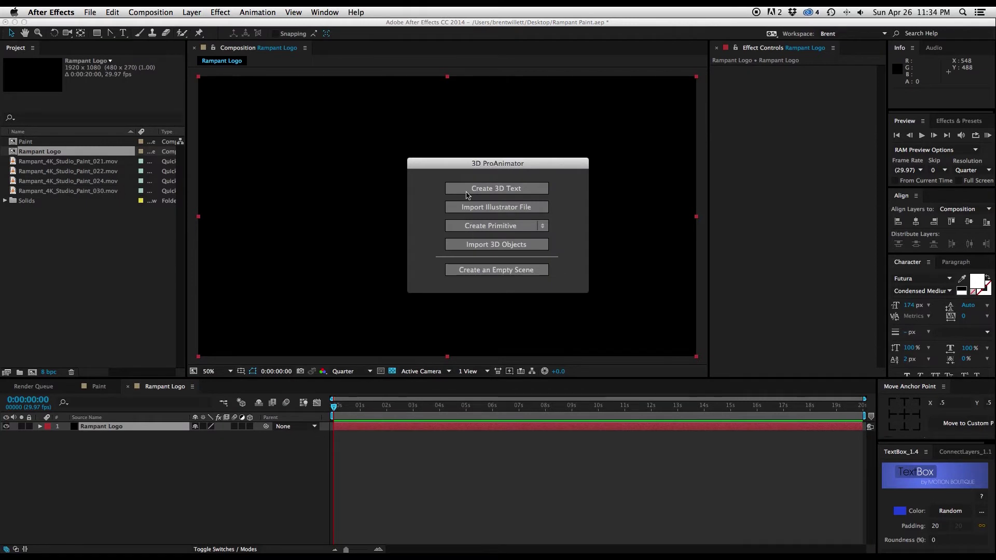
pyautogui.click(469, 208)
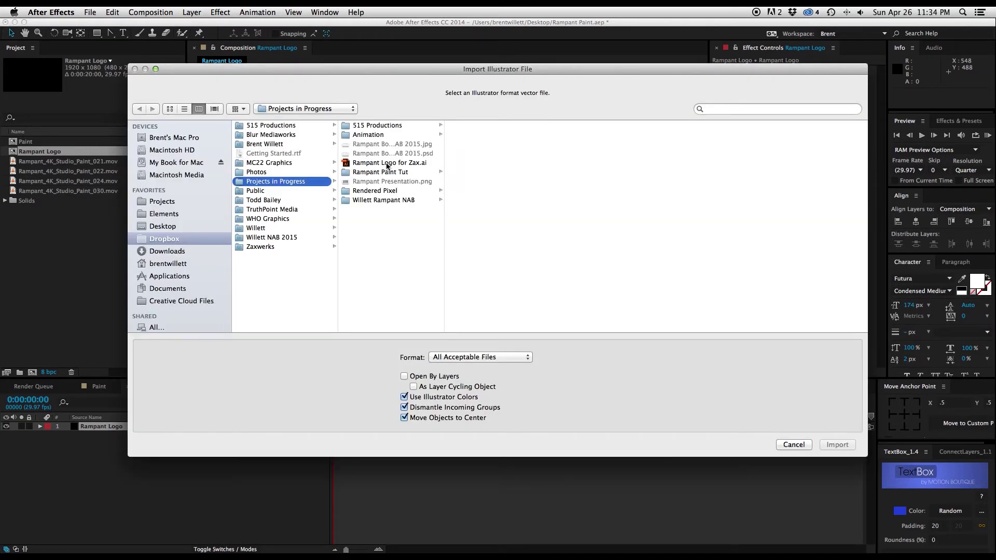
pyautogui.click(386, 163)
pyautogui.click(433, 376)
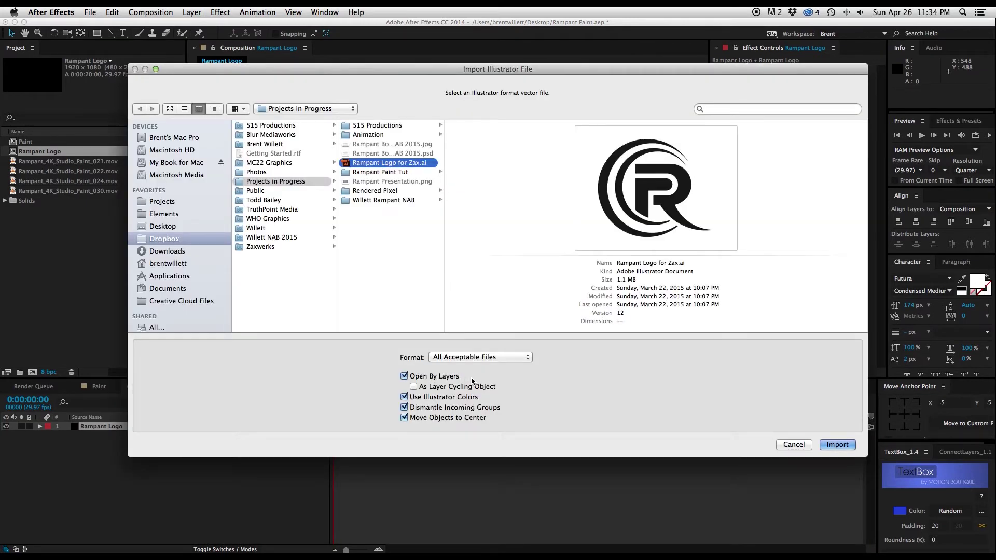
pyautogui.click(835, 444)
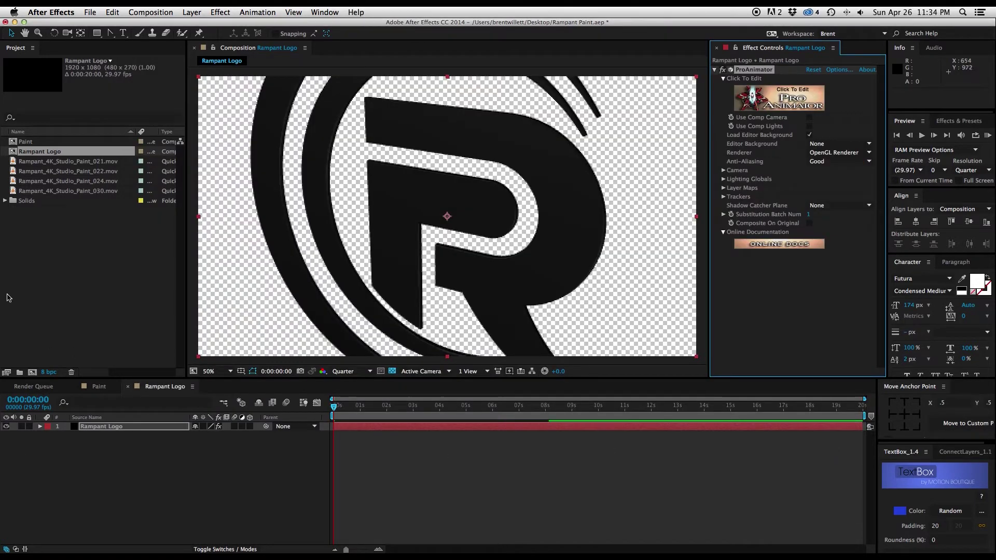
# Place the Paint comp hidden beneath the logo layer and assign it to Layer Map 1.
pyautogui.click(23, 143)
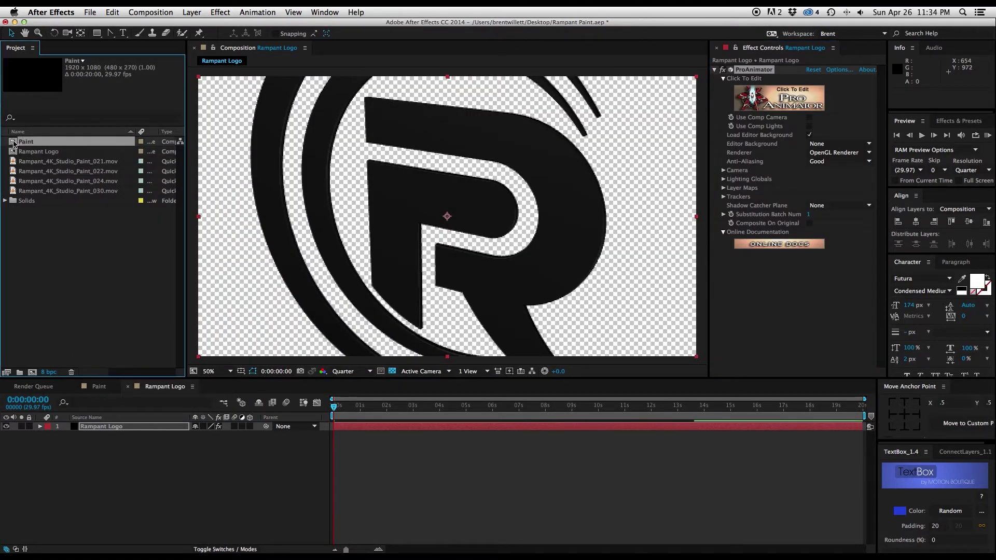
pyautogui.moveTo(14, 143); pyautogui.dragTo(50, 459)
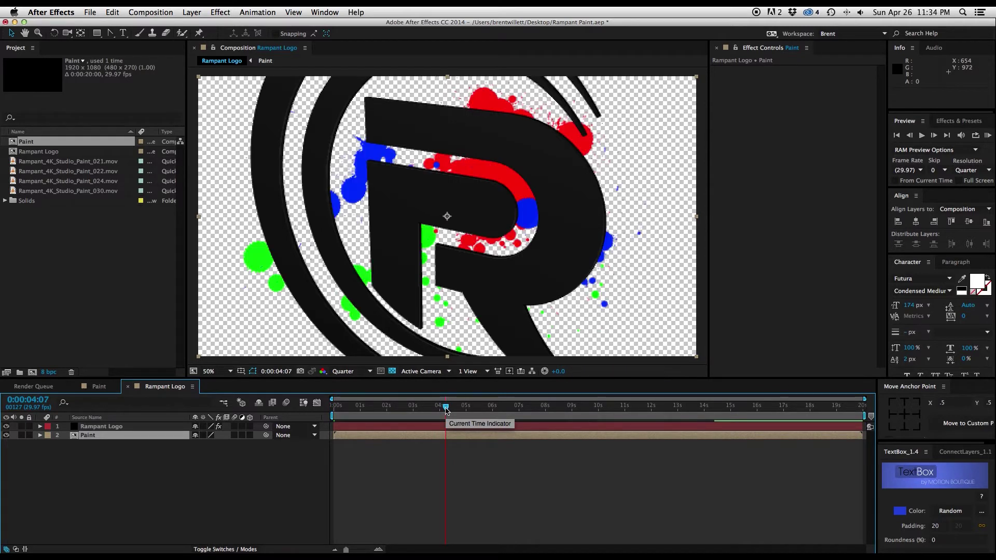
pyautogui.click(6, 435)
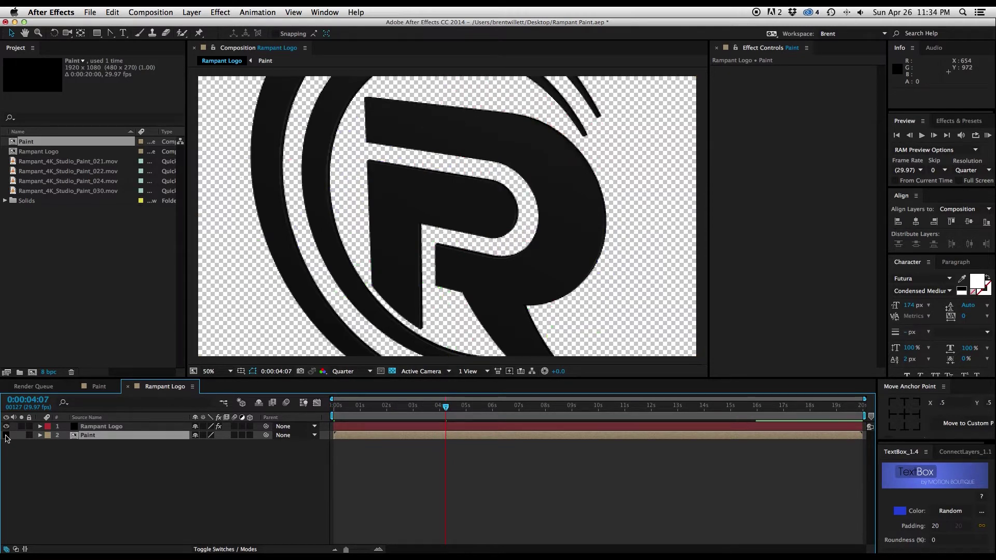
pyautogui.click(97, 428)
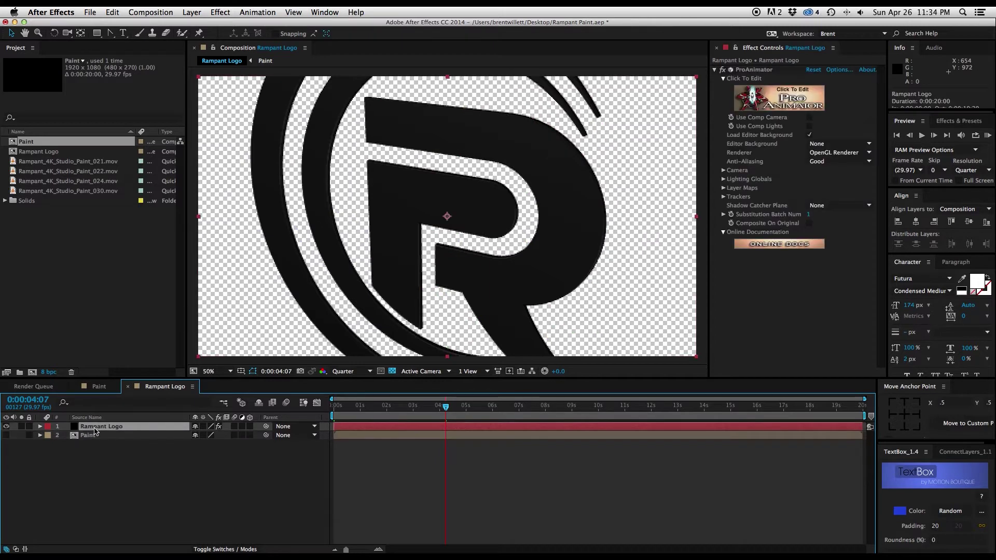
pyautogui.click(724, 188)
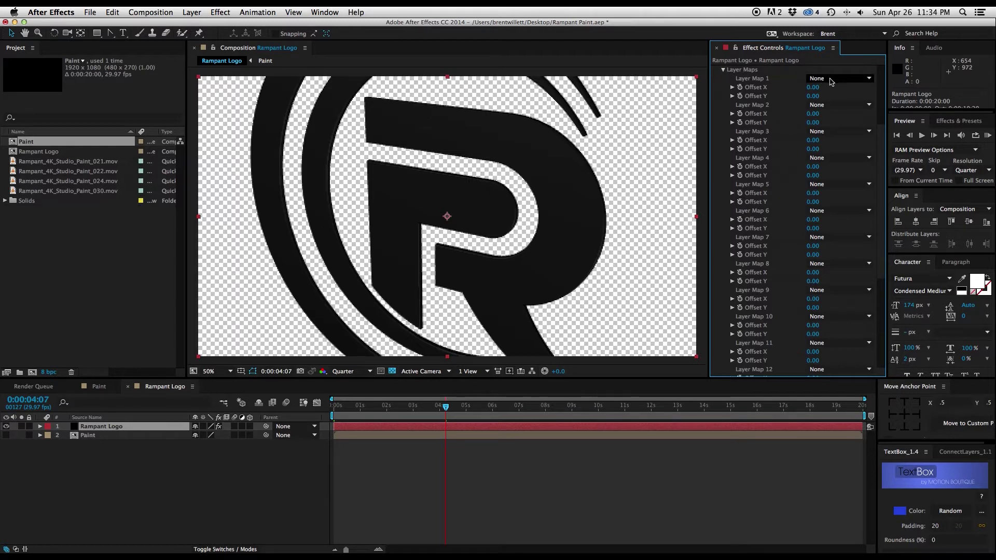
pyautogui.click(830, 79)
pyautogui.click(844, 114)
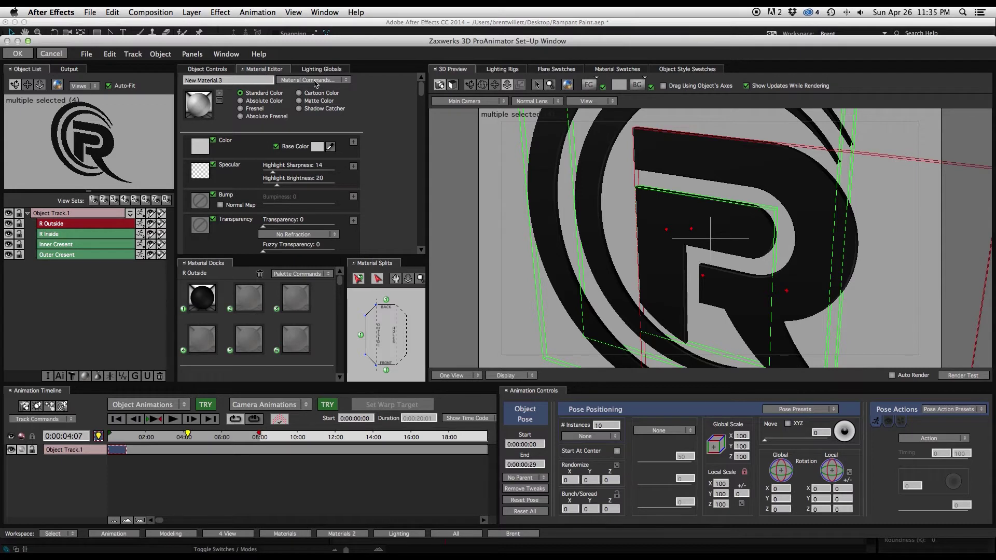
# Create New Material.16 with a white base colour and dock it on all four logo parts.
pyautogui.click(315, 81)
pyautogui.click(306, 87)
pyautogui.click(317, 147)
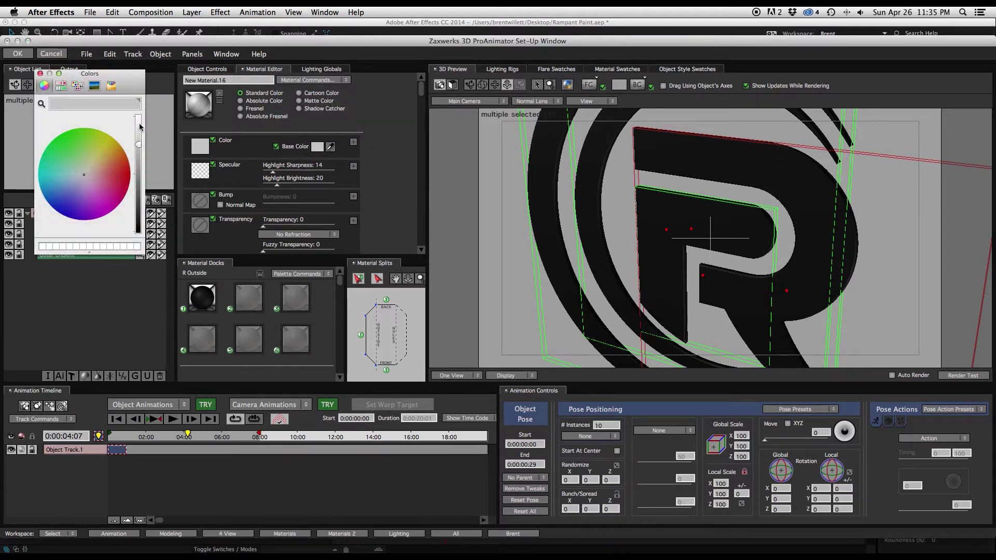
pyautogui.moveTo(140, 127); pyautogui.dragTo(138, 121)
pyautogui.click(41, 73)
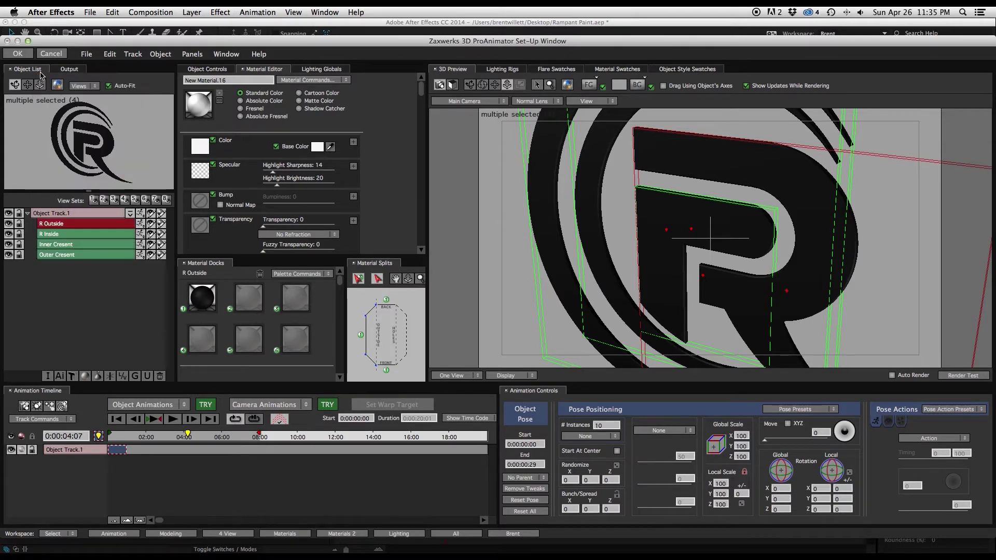
pyautogui.moveTo(199, 104); pyautogui.dragTo(202, 300)
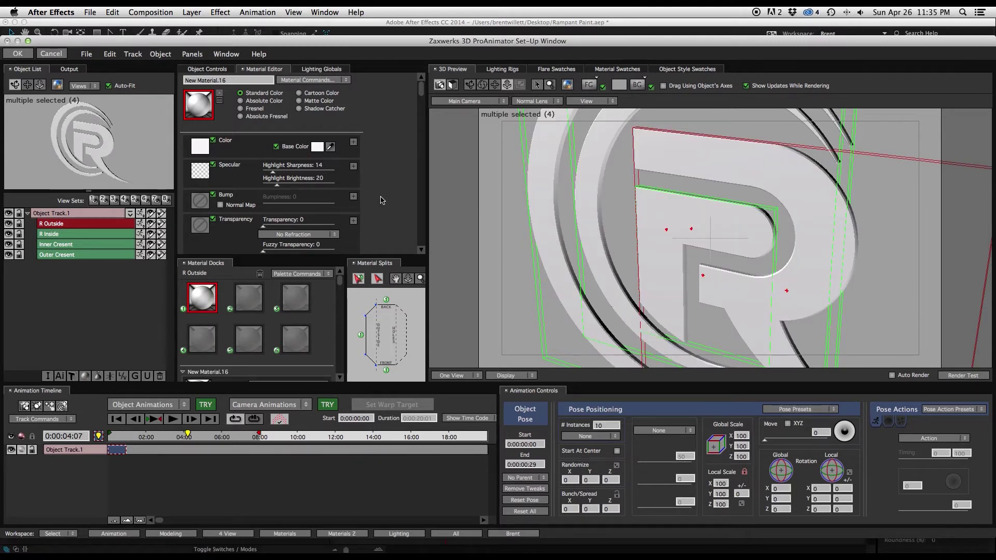
pyautogui.click(199, 70)
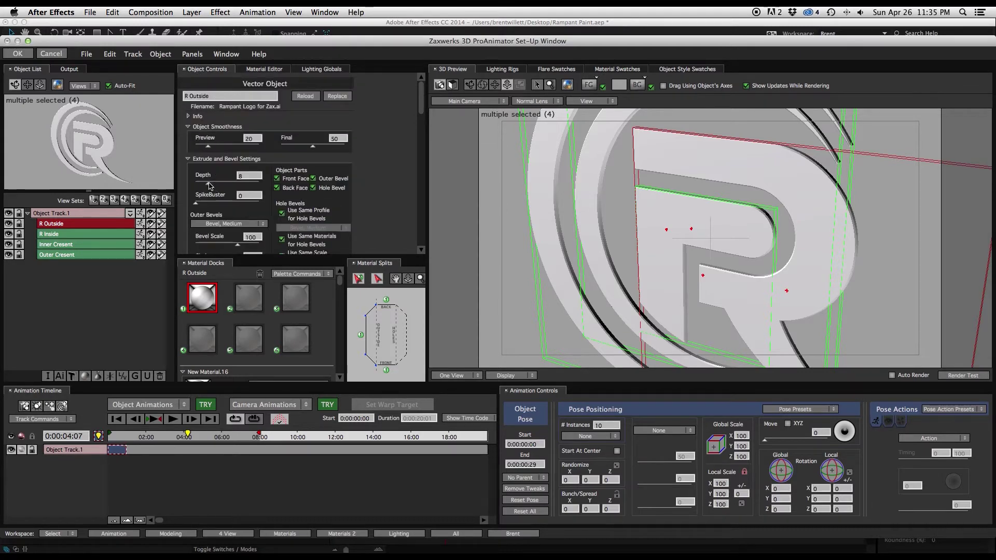
# Set the logo's extrusion depth to about 38.92 and apply the Bevel, Small Front outer bevel.
pyautogui.moveTo(211, 186); pyautogui.dragTo(239, 184)
pyautogui.click(227, 224)
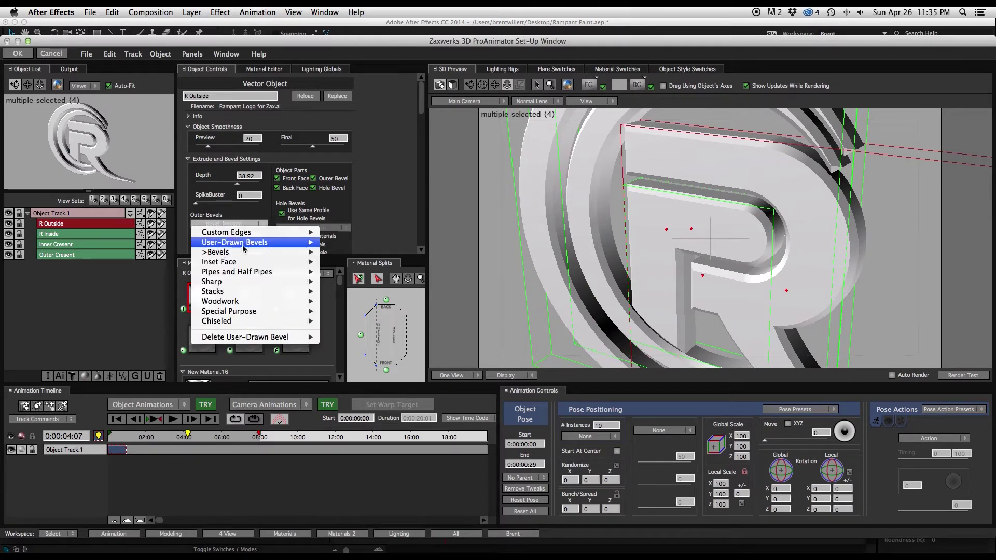
pyautogui.moveTo(248, 252)
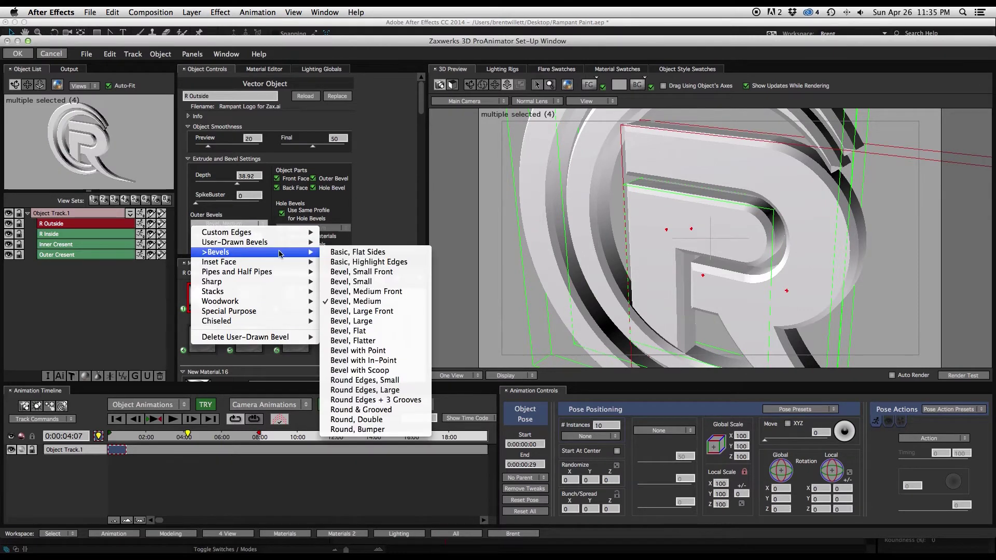
pyautogui.click(370, 272)
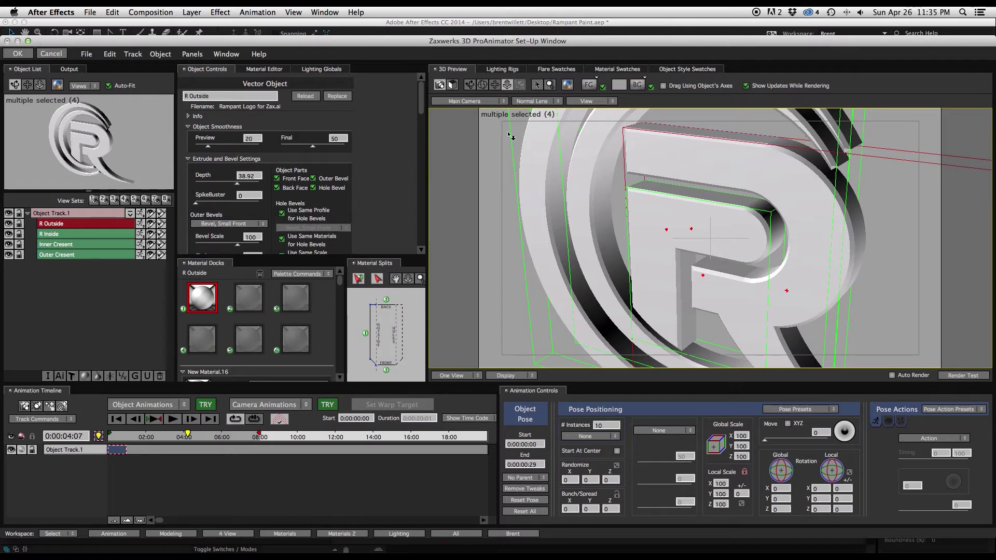
pyautogui.moveTo(498, 260); pyautogui.dragTo(616, 274)
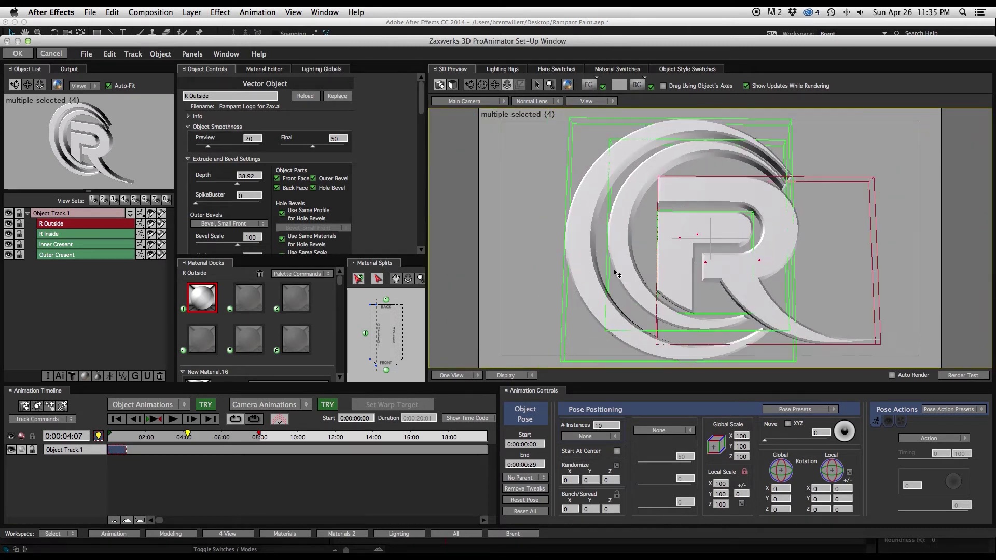
pyautogui.click(66, 307)
# Add a Plane (Back Wall) primitive behind the logo and zoom out to see it.
pyautogui.click(85, 375)
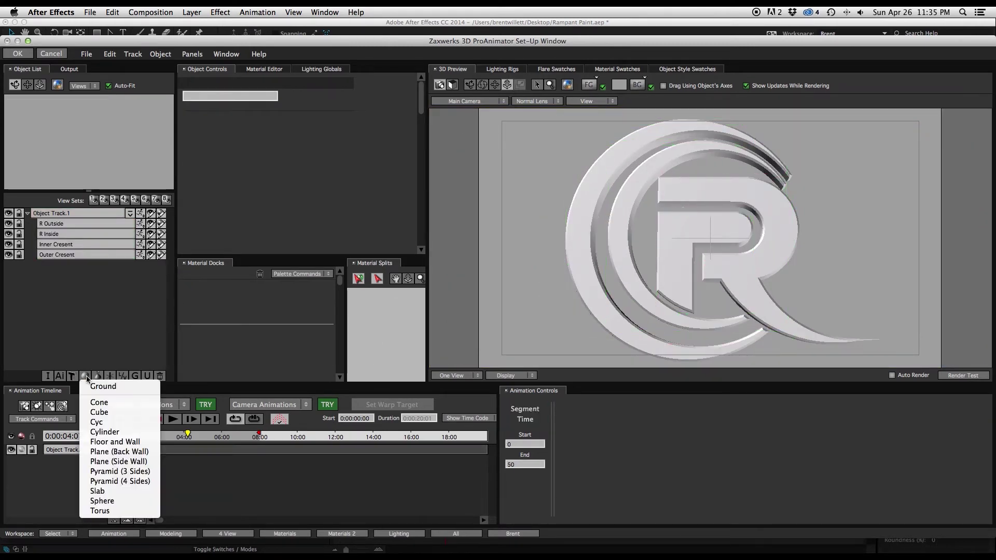
pyautogui.click(102, 452)
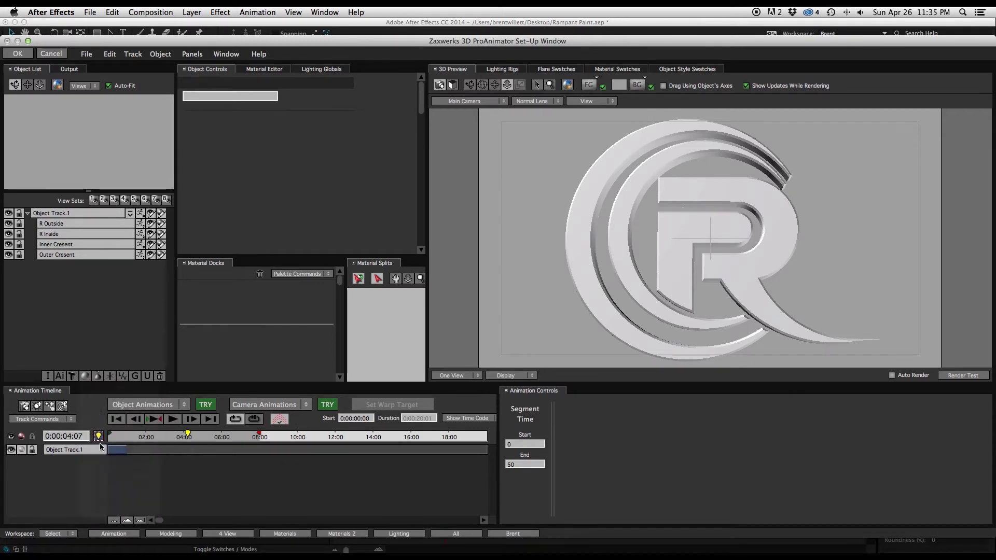
pyautogui.moveTo(211, 189); pyautogui.dragTo(269, 213)
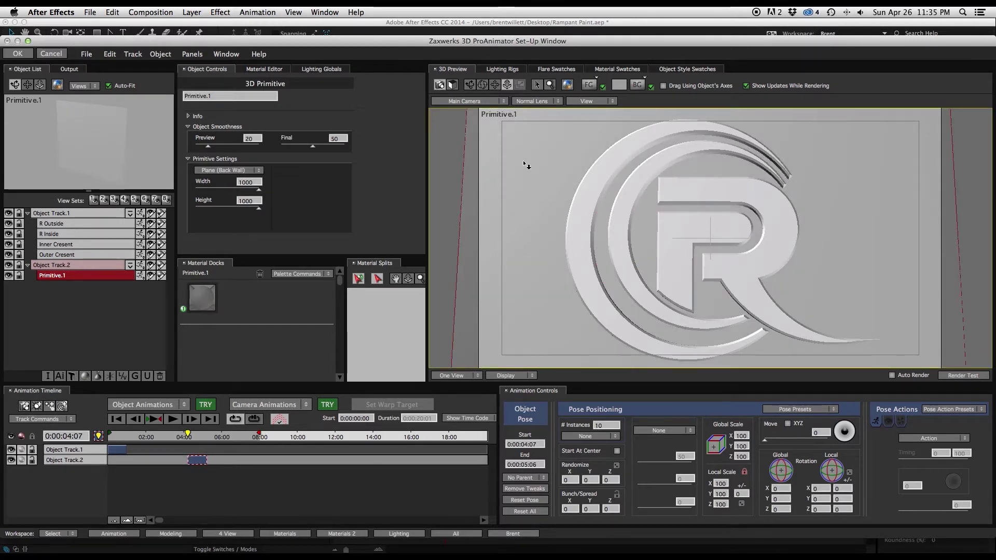
pyautogui.scroll(2, 590, 231)
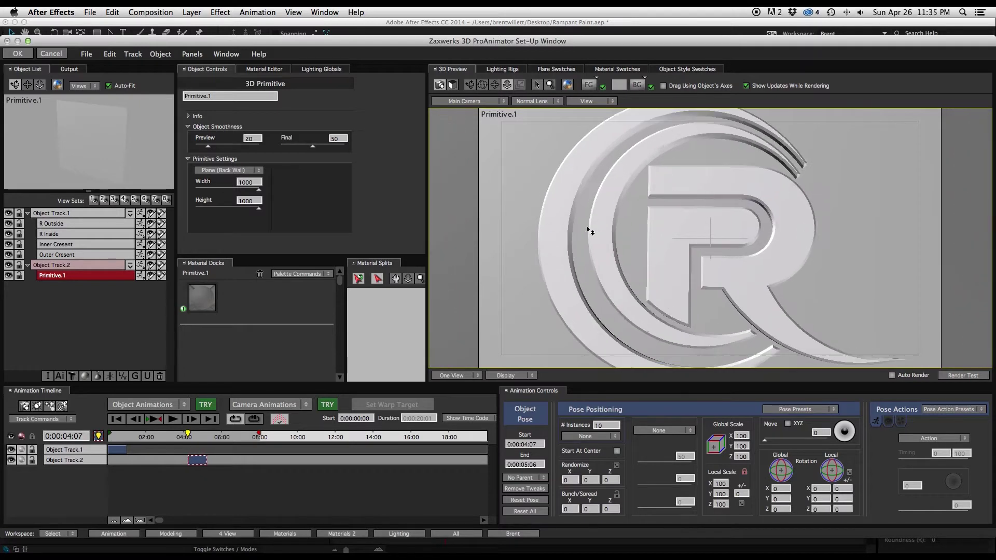
pyautogui.moveTo(589, 231); pyautogui.dragTo(566, 402)
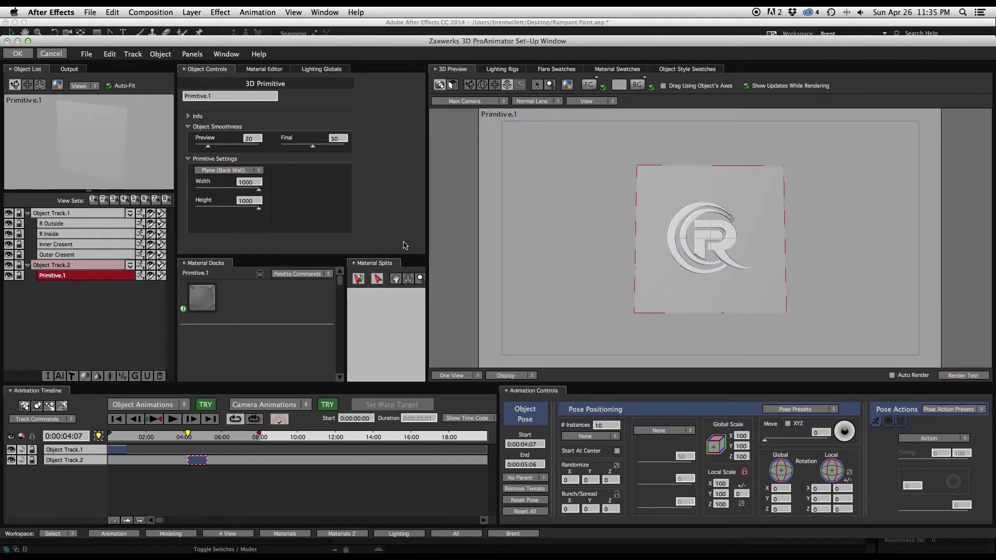
# Set the back wall's width and height to 8000, then zoom back in on the logo.
pyautogui.doubleClick(245, 183)
pyautogui.write('80')
pyautogui.press('Return')
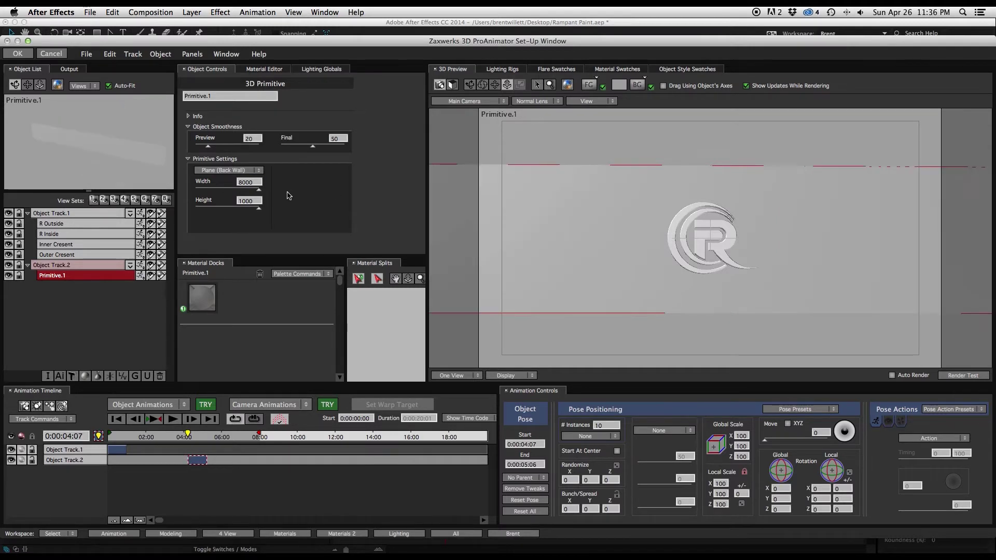
pyautogui.doubleClick(255, 202)
pyautogui.write('8000')
pyautogui.press('Return')
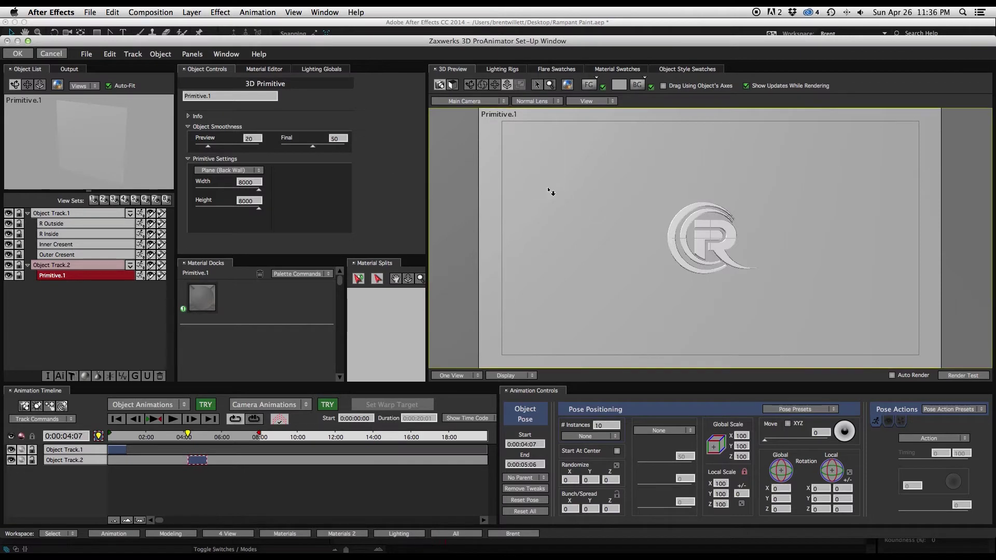
pyautogui.moveTo(551, 192); pyautogui.dragTo(583, 127)
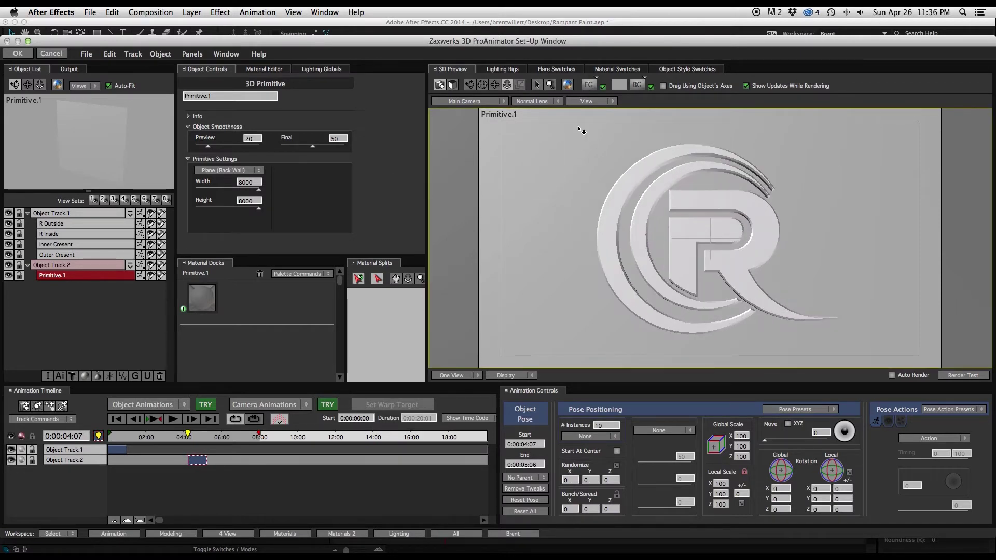
pyautogui.click(505, 70)
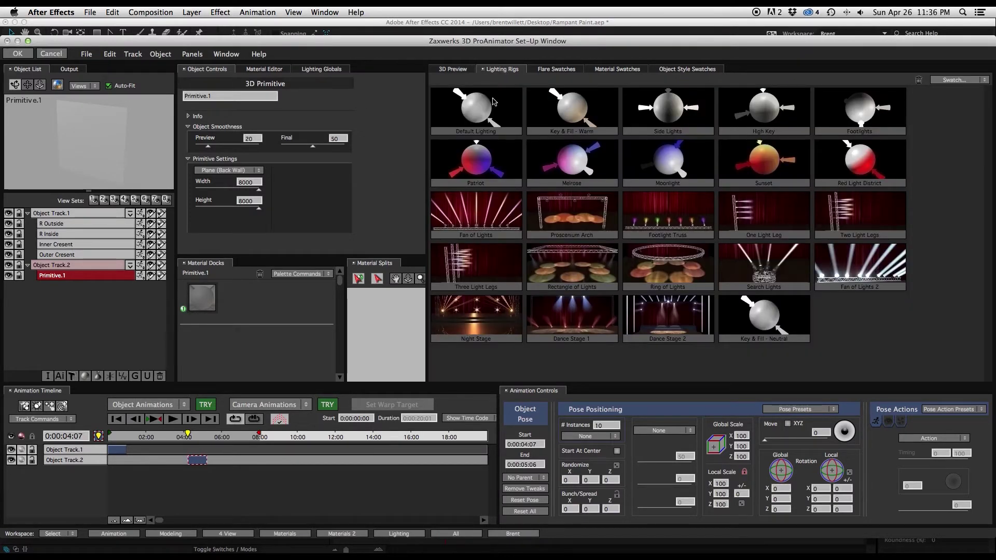
# Add the Default Lighting rig and give Light.1 36-ray shadows, softness 20, darkness 53.3.
pyautogui.doubleClick(483, 110)
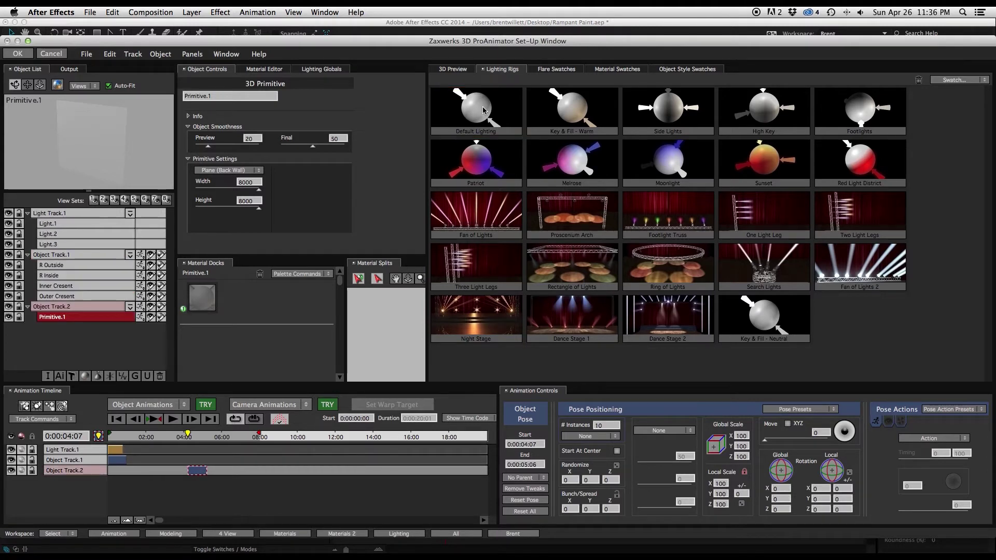
pyautogui.click(459, 71)
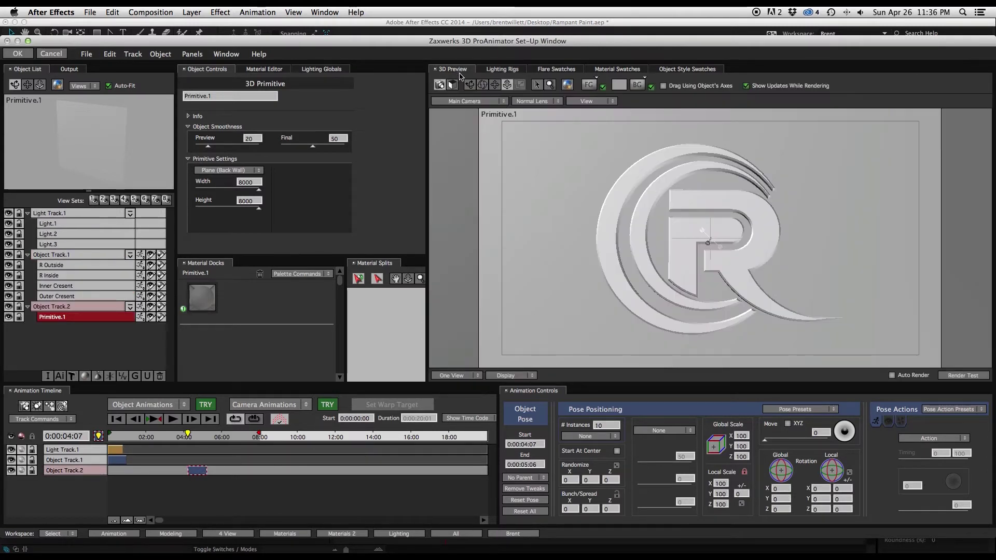
pyautogui.click(66, 223)
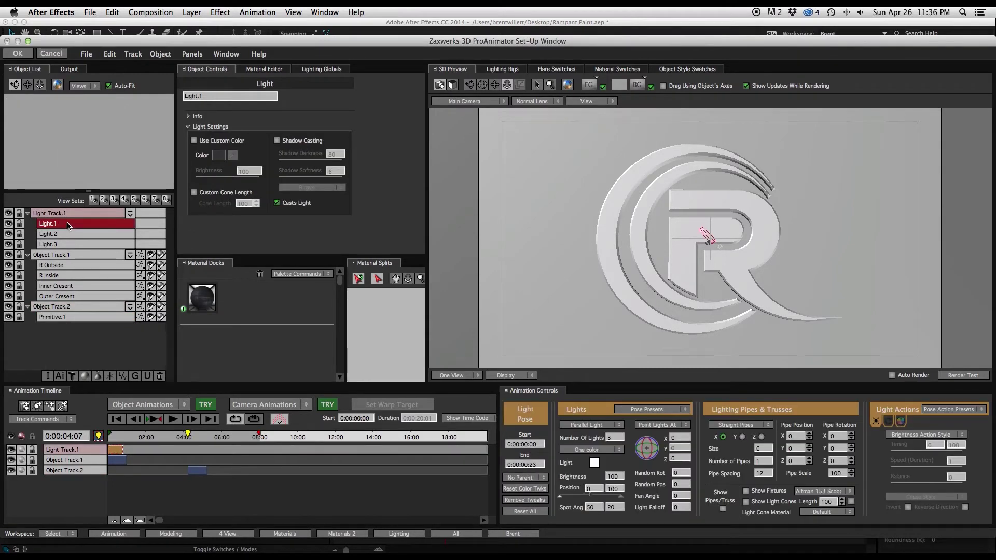
pyautogui.click(277, 140)
pyautogui.click(324, 187)
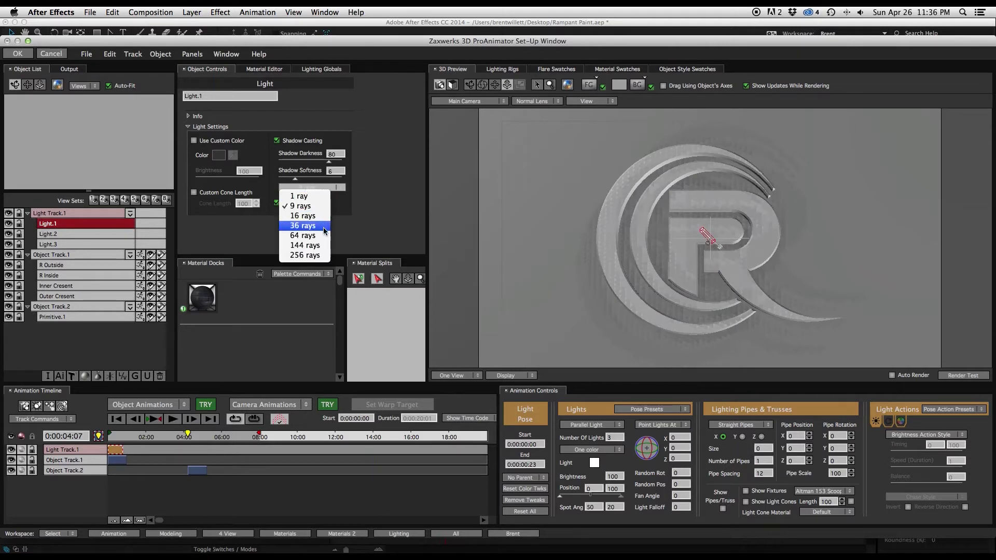
pyautogui.click(314, 226)
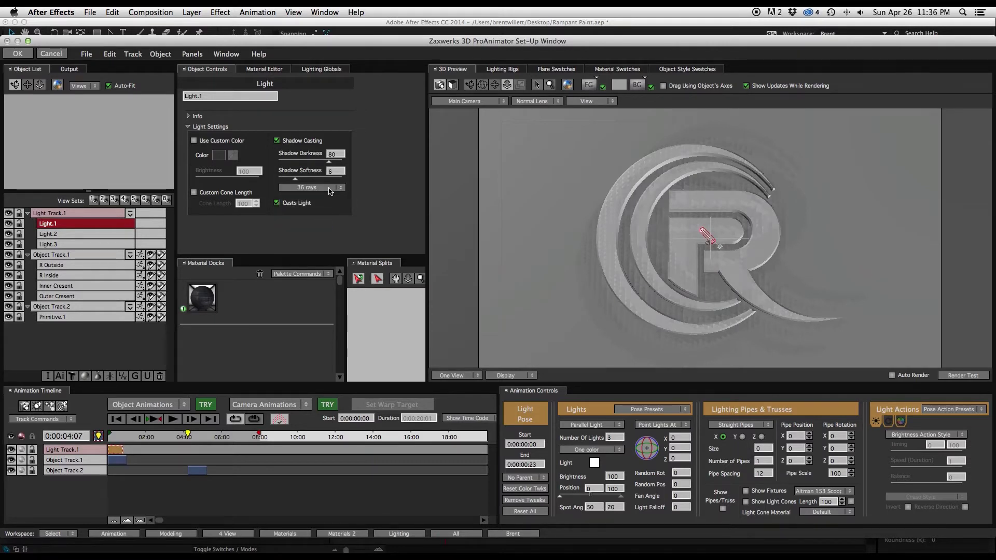
pyautogui.click(337, 179)
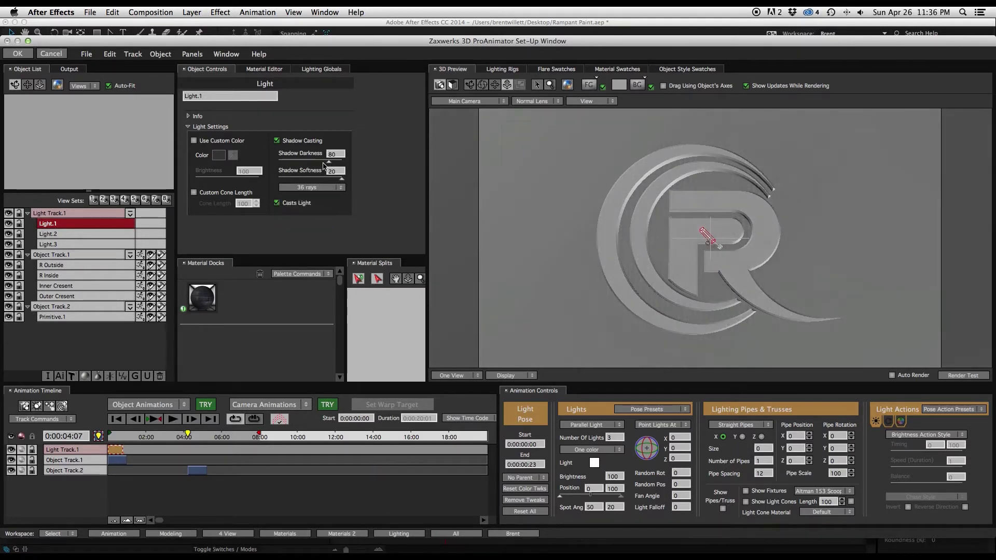
pyautogui.moveTo(324, 165); pyautogui.dragTo(312, 164)
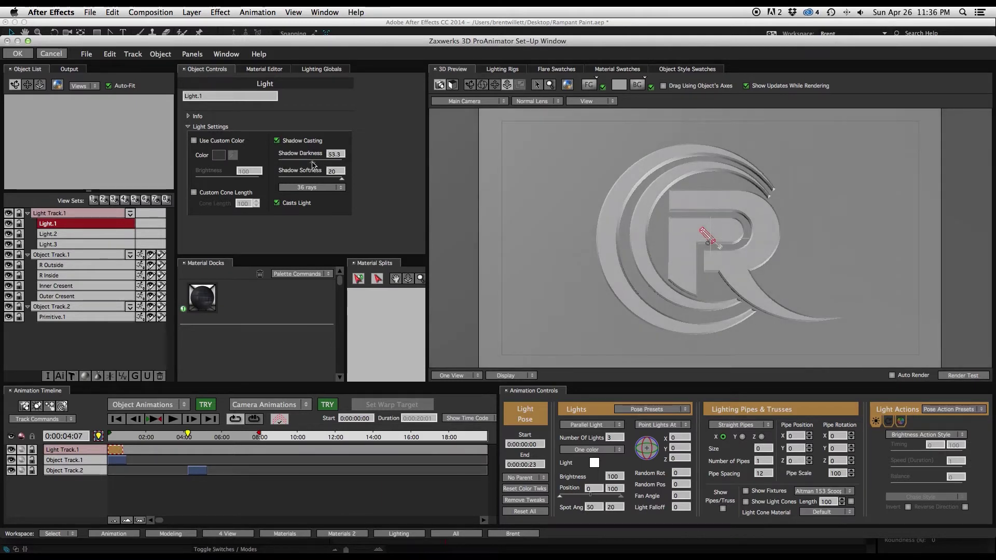
# Re-aim Light.1 with X rotation -22, nudged further down, and Y rotation -16.
pyautogui.click(189, 117)
pyautogui.click(300, 138)
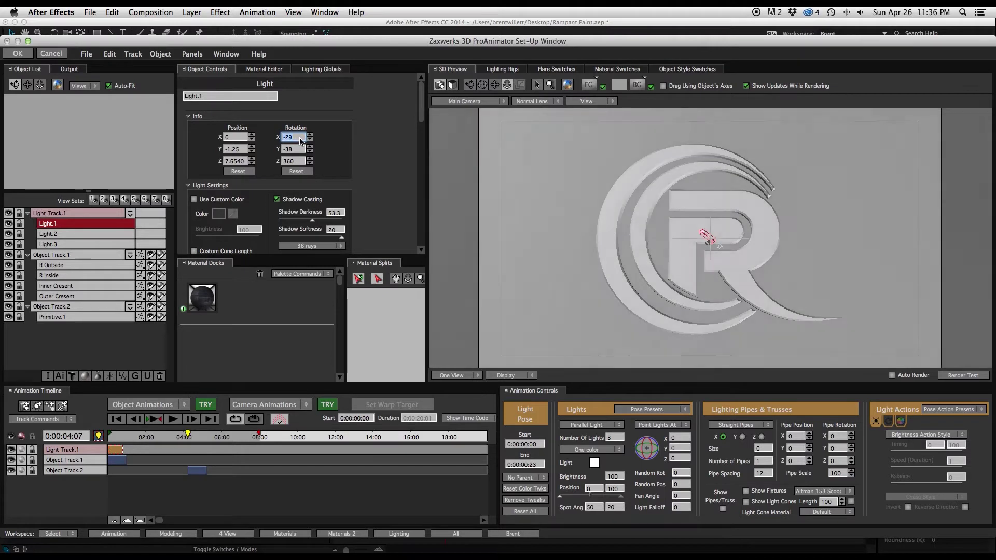
pyautogui.write('-22')
pyautogui.press('Tab')
pyautogui.write('-16')
pyautogui.press('Return')
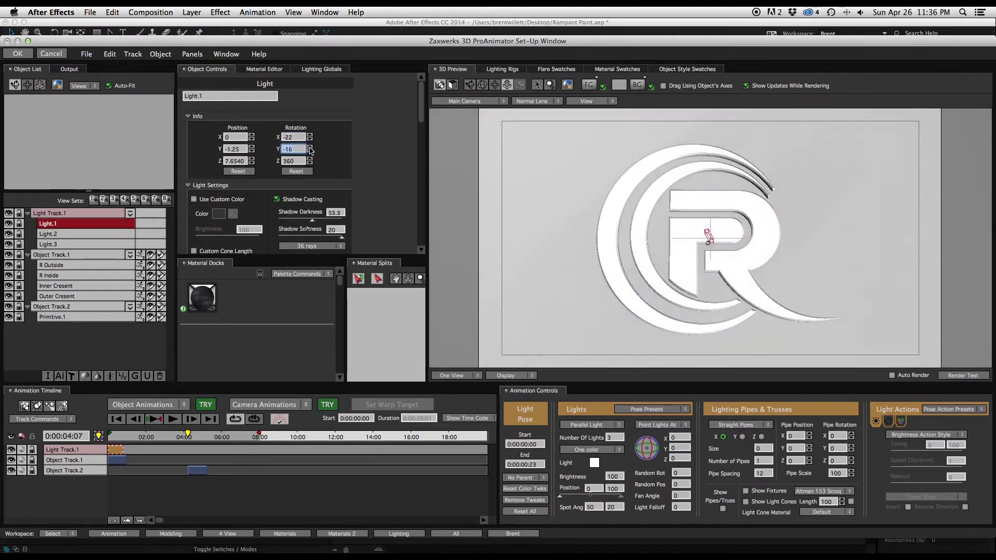
pyautogui.click(297, 139)
pyautogui.press('Down')
pyautogui.press('Down')
pyautogui.press('Down')
pyautogui.press('Down')
pyautogui.press('Down')
pyautogui.press('Down')
pyautogui.press('Down')
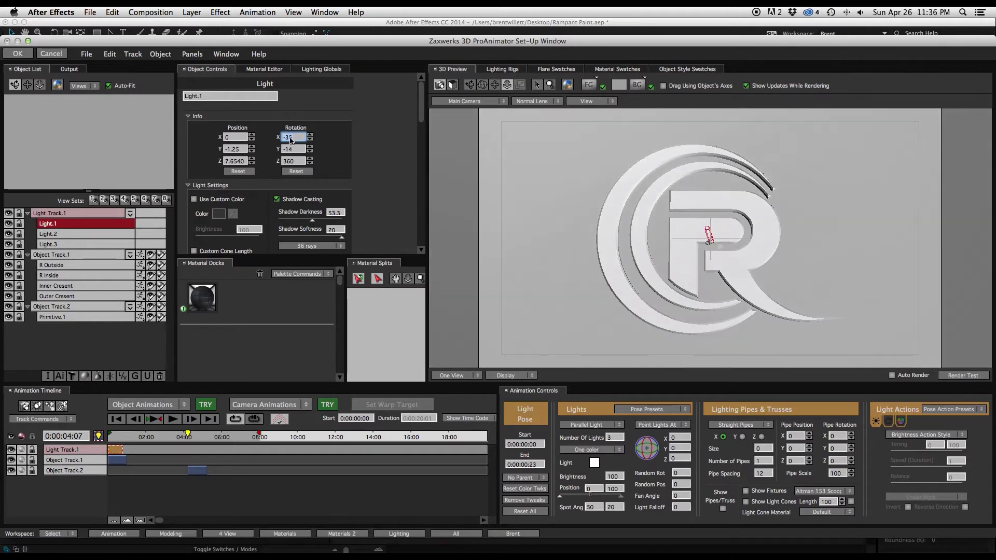
pyautogui.press('Return')
# Enable Move XYZ on the backdrop's Object Track.2 and set its Z offset to -14.
pyautogui.click(194, 472)
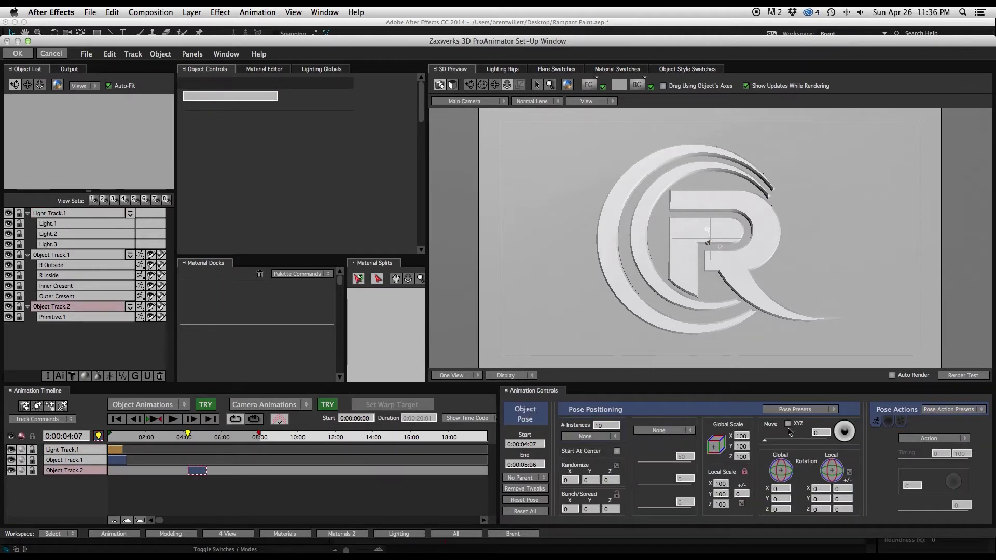
pyautogui.click(788, 424)
pyautogui.click(841, 439)
pyautogui.write('-5')
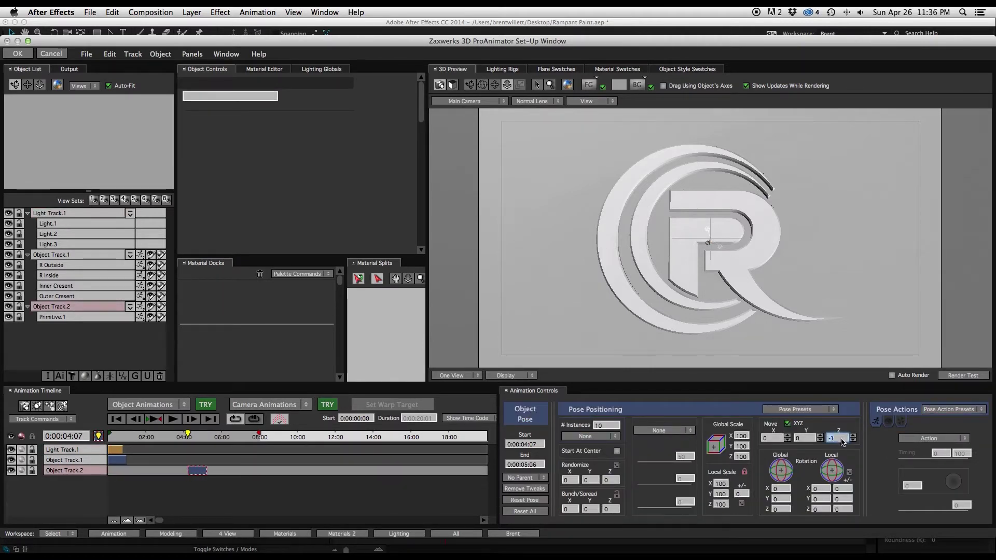
pyautogui.write('-8')
pyautogui.press('Return')
pyautogui.write('-32')
pyautogui.press('Return')
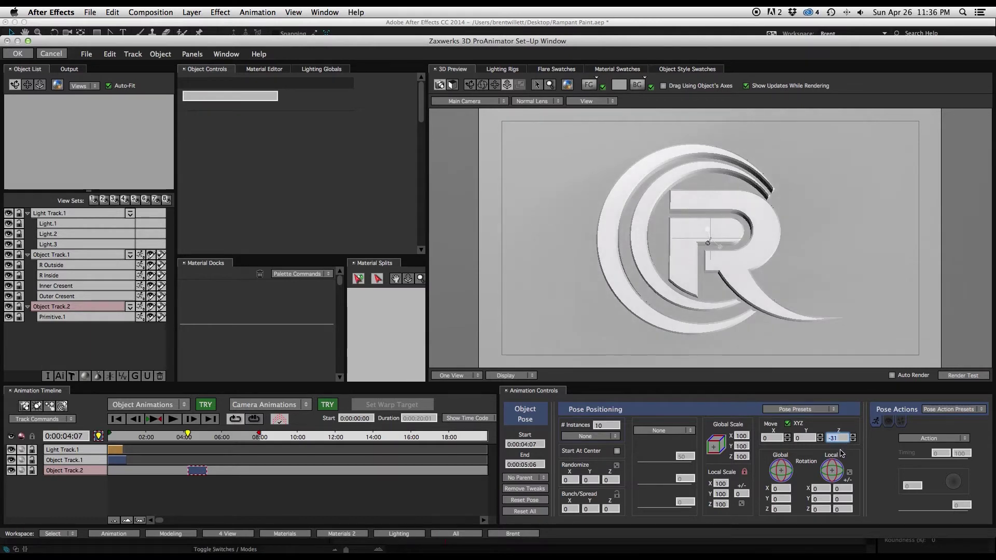
pyautogui.write('-14')
pyautogui.click(518, 134)
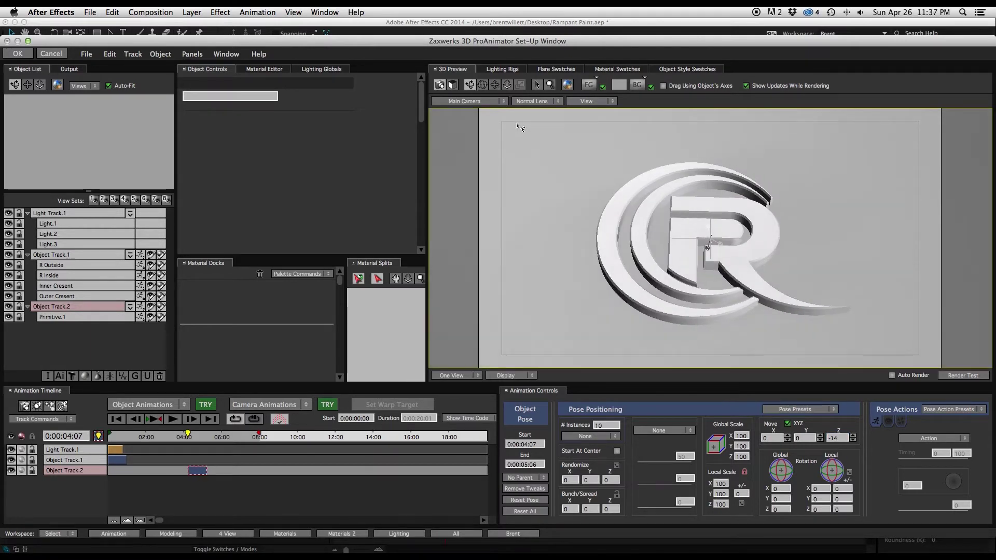
# Render a test, enable Ambient Occlusion in Lighting Globals, and render again.
pyautogui.click(967, 376)
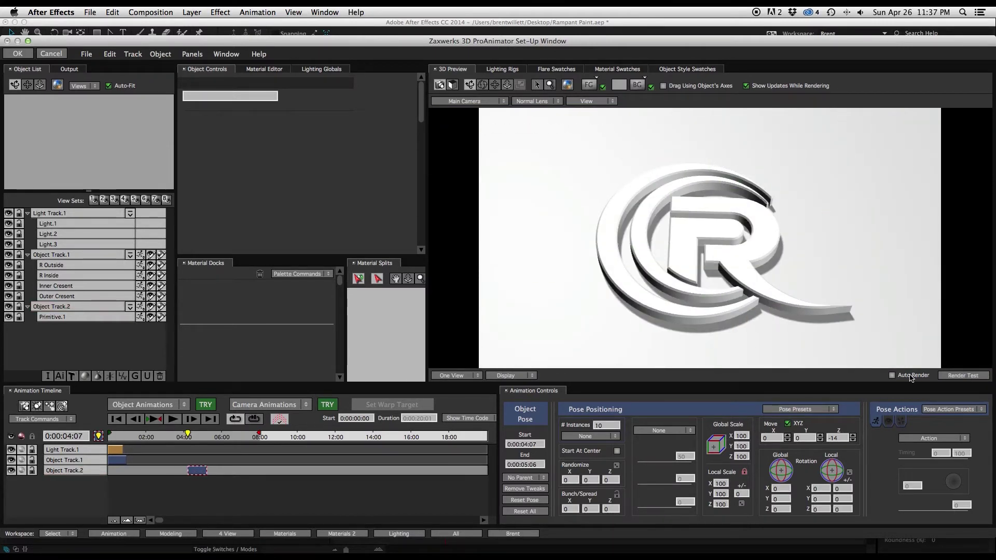
pyautogui.click(329, 70)
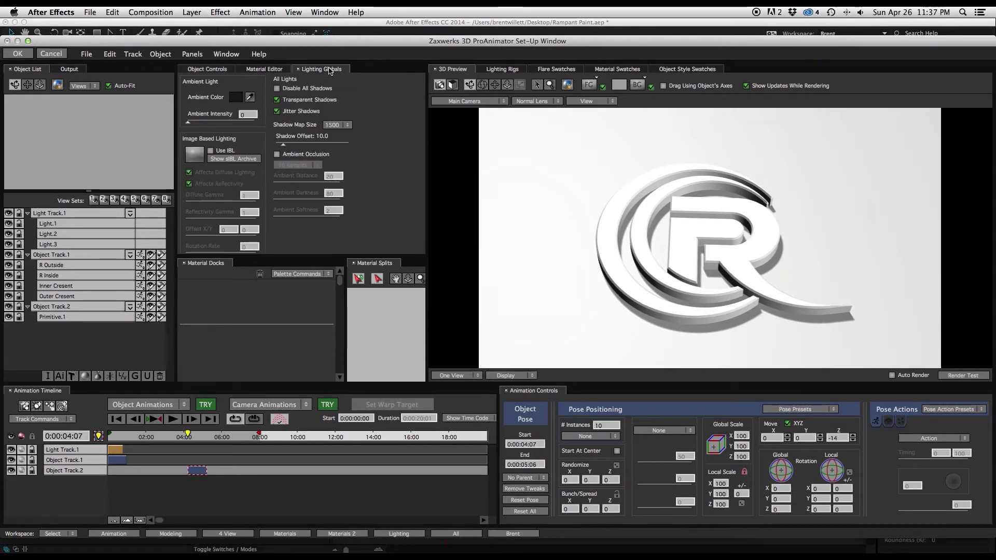
pyautogui.click(279, 155)
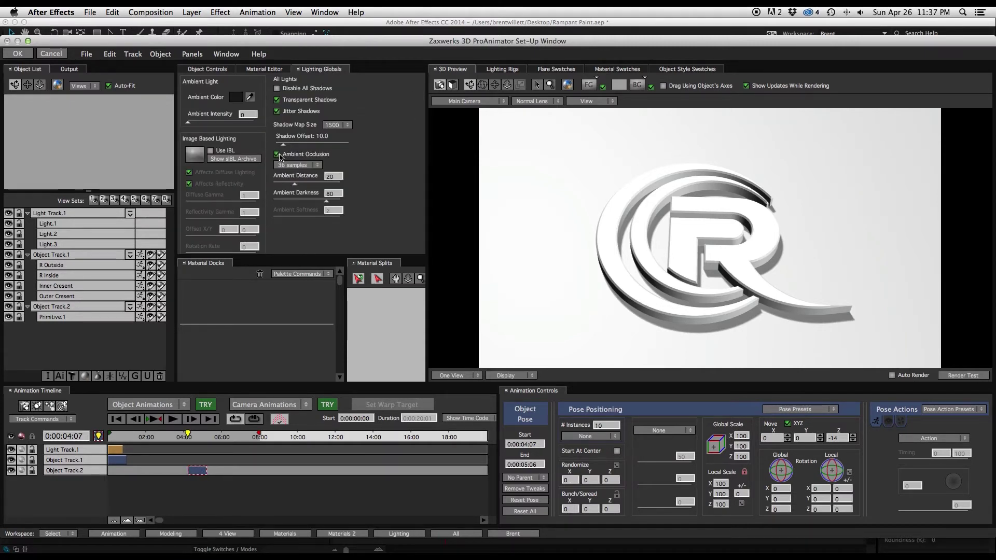
pyautogui.click(964, 375)
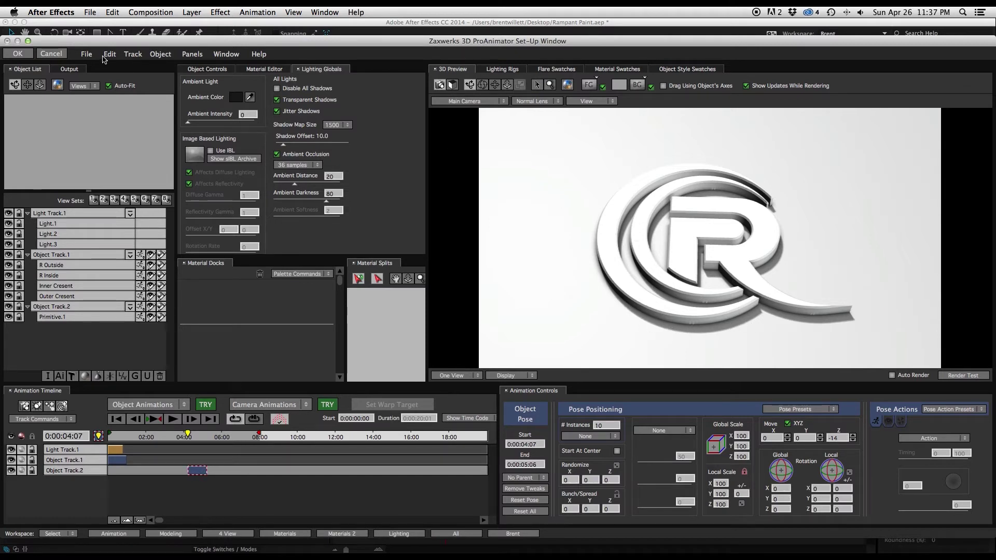
pyautogui.click(264, 69)
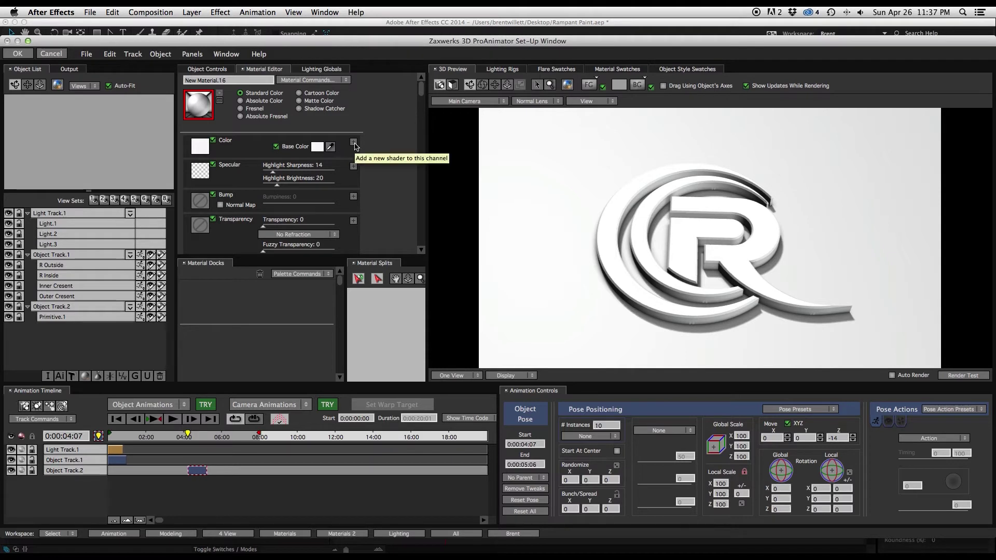
# Add a colour texture layer to New Material.16 sourced from Layer Map 1.
pyautogui.click(355, 145)
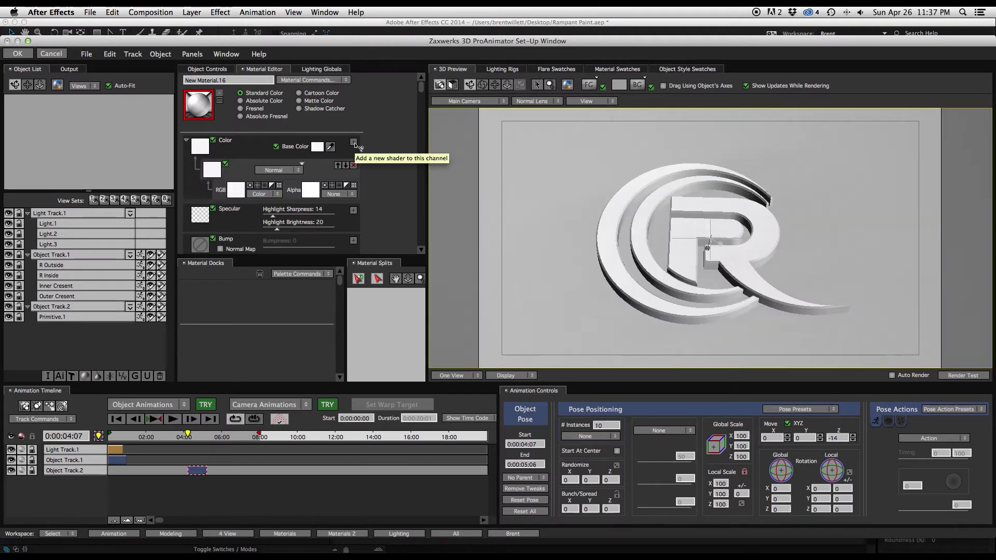
pyautogui.click(266, 195)
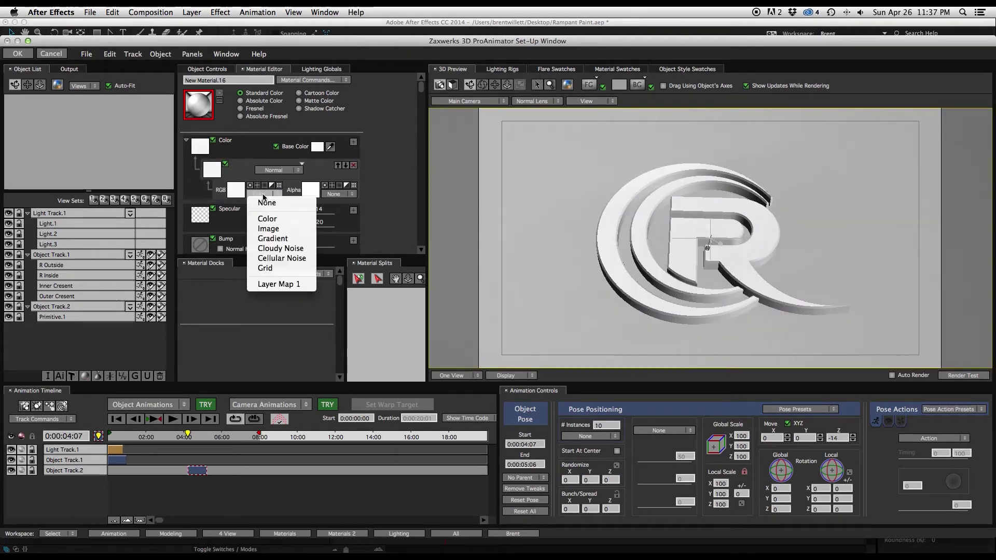
pyautogui.click(294, 285)
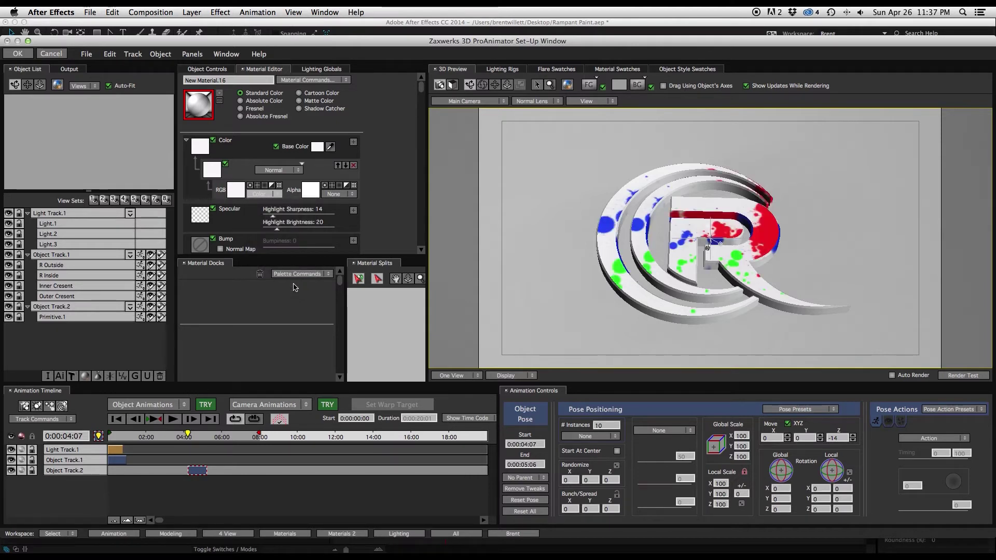
pyautogui.click(55, 317)
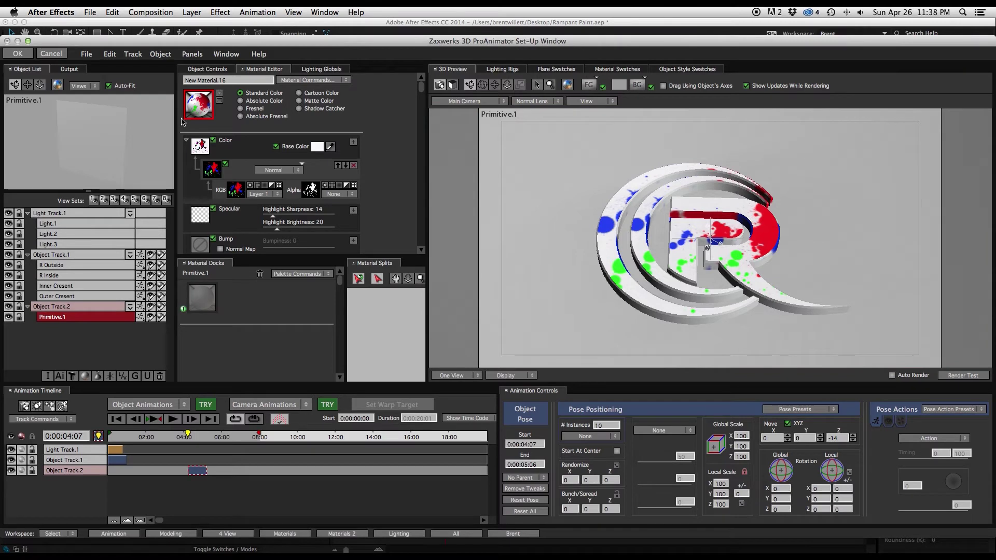
# Dock New Material.16 on Primitive.1, then push the camera in and tilt the logo slightly.
pyautogui.moveTo(200, 217); pyautogui.dragTo(204, 296)
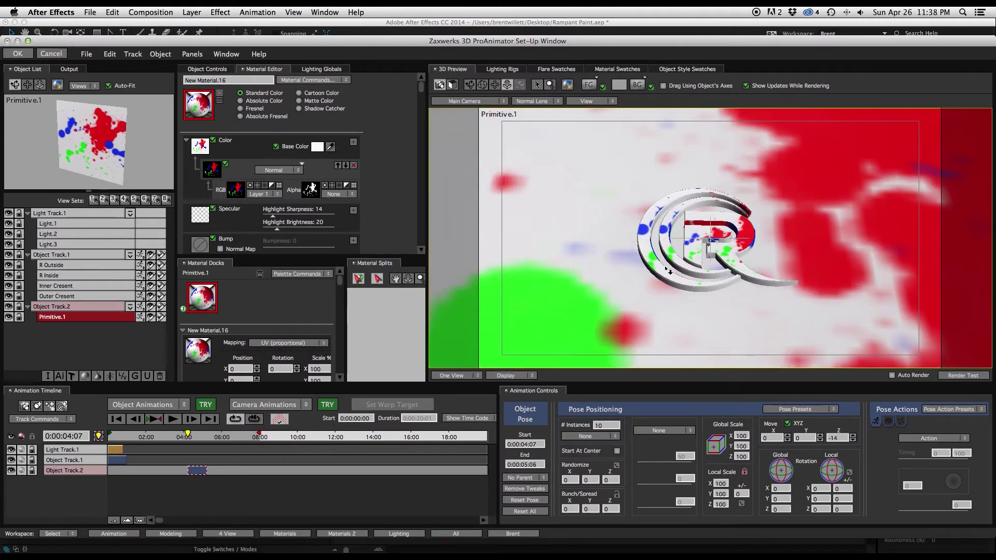
pyautogui.moveTo(669, 272); pyautogui.dragTo(672, 200)
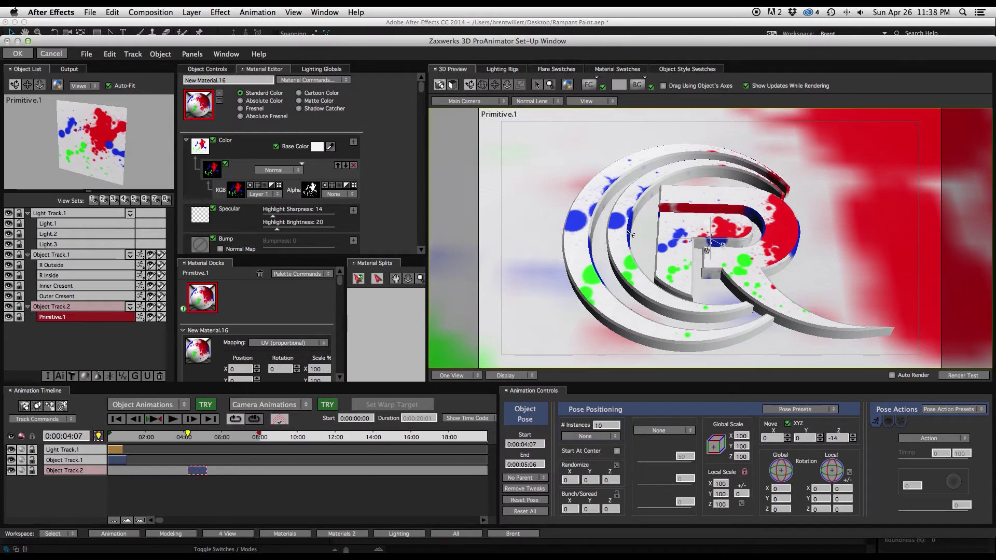
pyautogui.moveTo(631, 234); pyautogui.dragTo(631, 239)
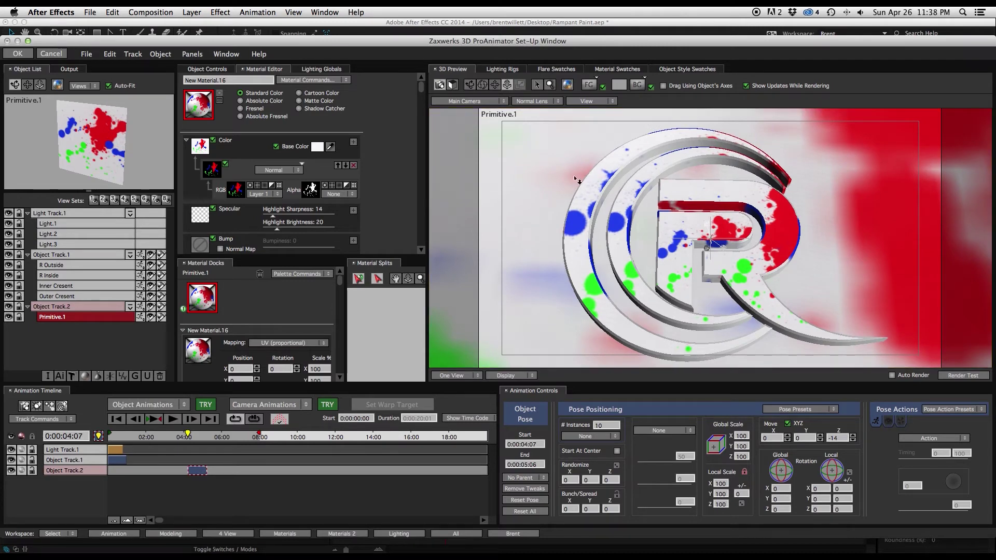
pyautogui.moveTo(577, 180); pyautogui.dragTo(579, 198)
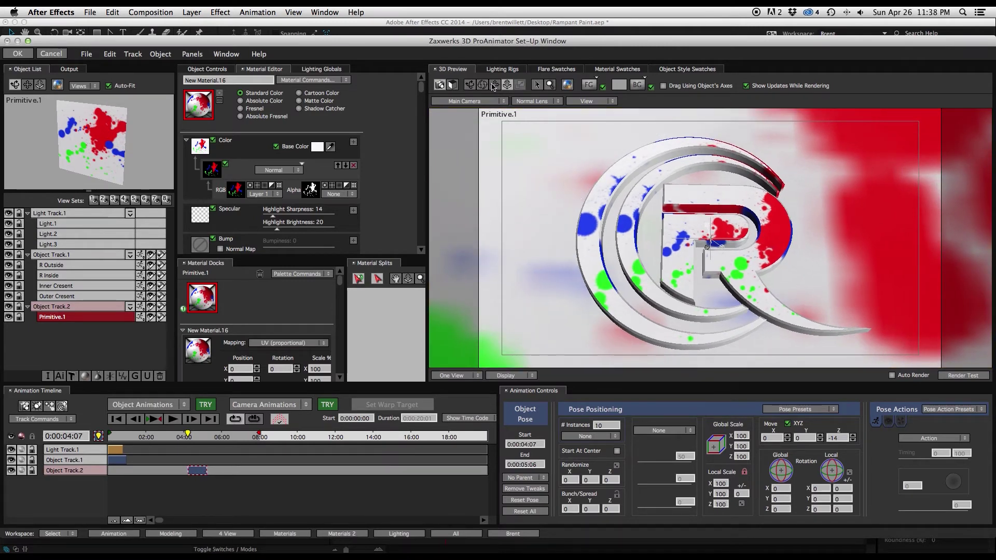
pyautogui.moveTo(721, 247); pyautogui.dragTo(721, 243)
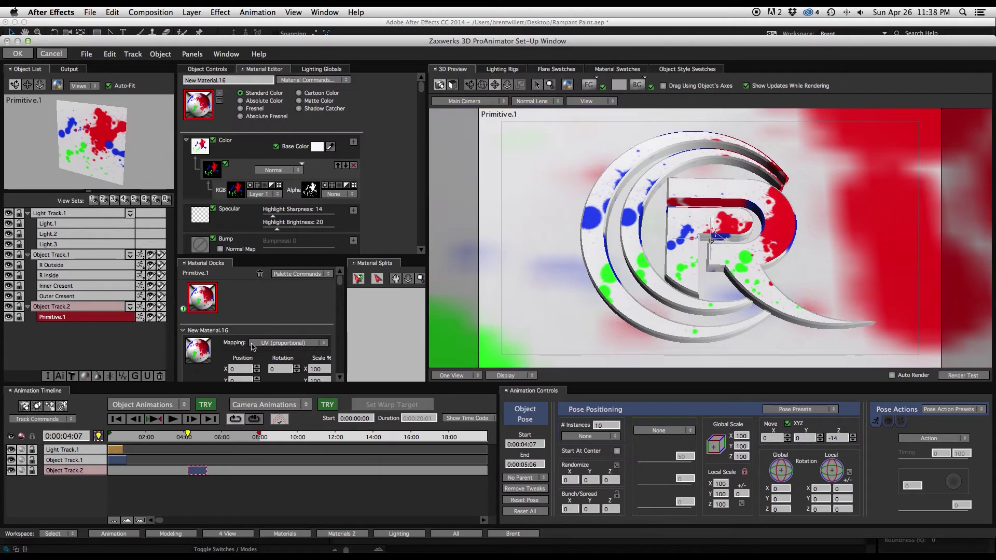
pyautogui.moveTo(341, 282); pyautogui.dragTo(341, 363)
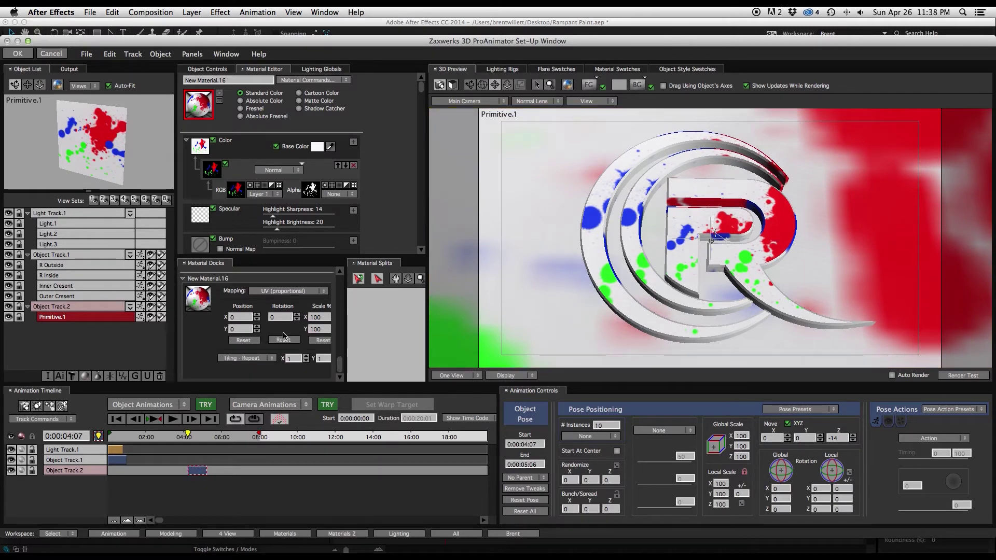
pyautogui.click(68, 268)
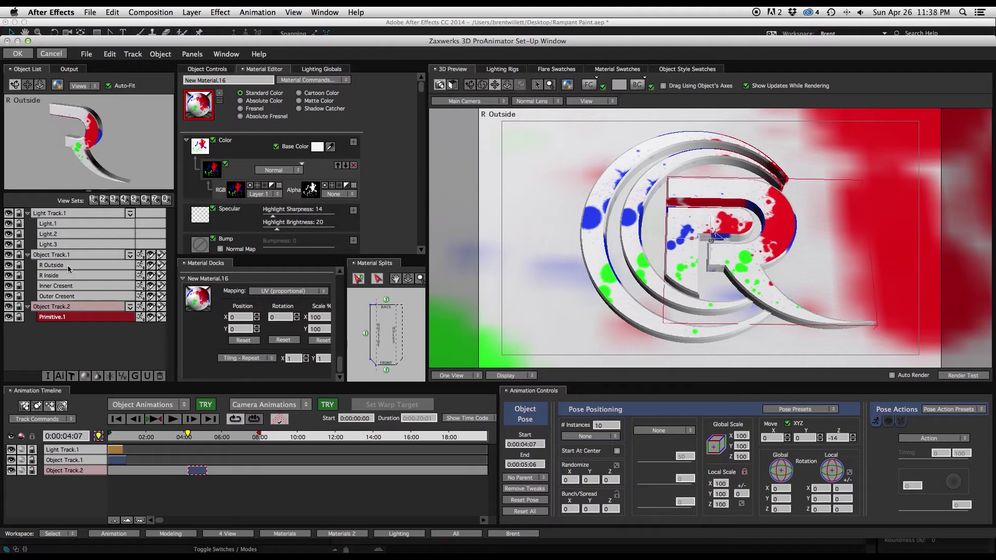
# Select R Outside through Primitive.1 and apply Camera View mapping to all of them.
pyautogui.keyDown('shift'); pyautogui.click(71, 317); pyautogui.keyUp('shift')
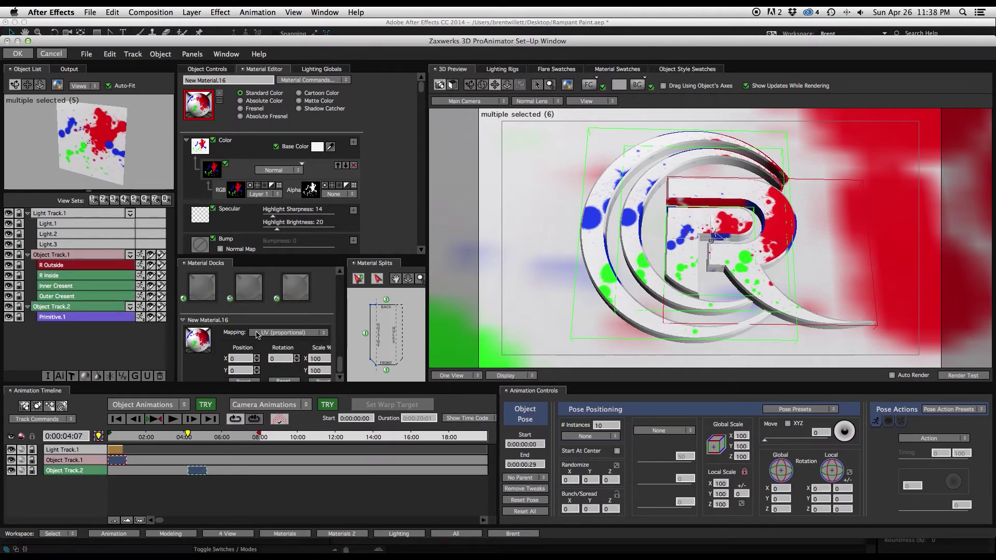
pyautogui.click(281, 337)
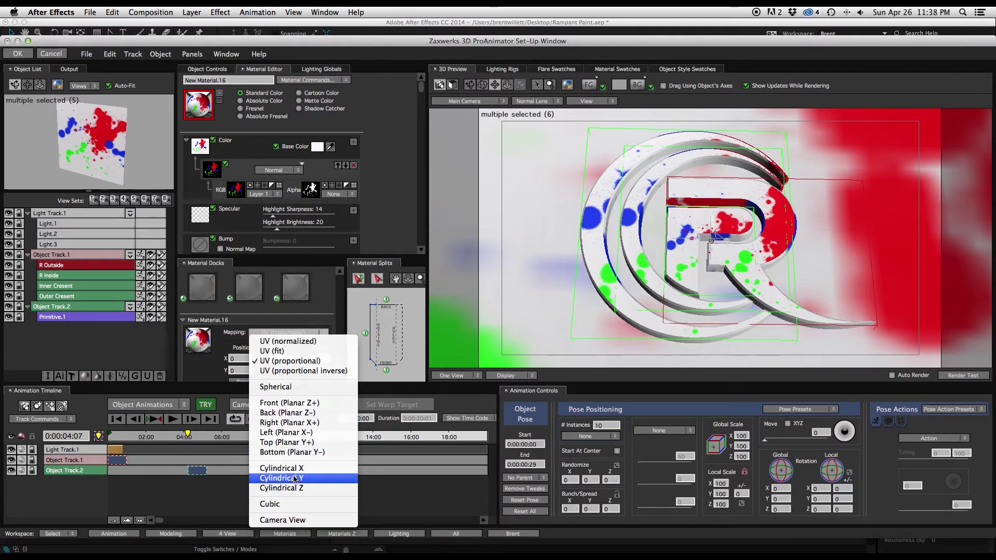
pyautogui.click(298, 520)
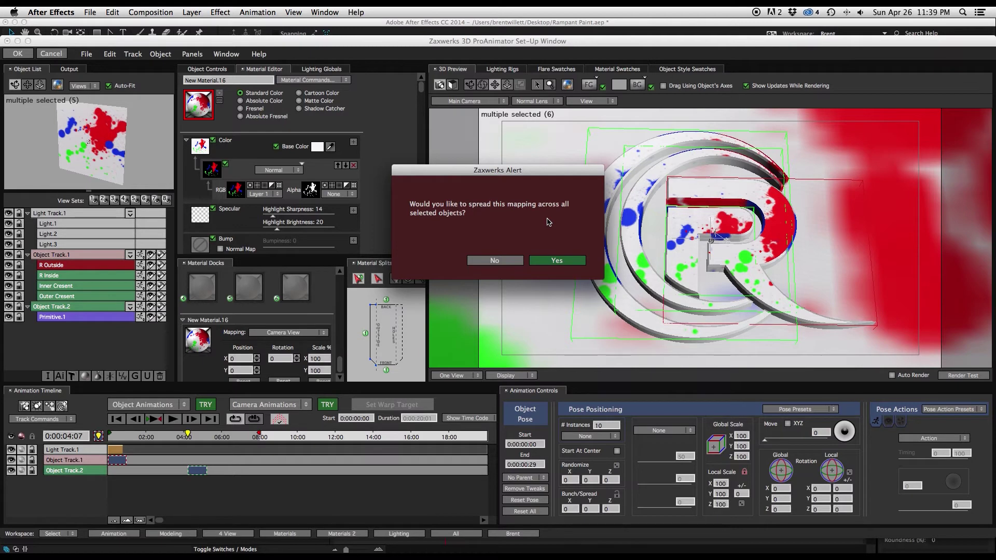
pyautogui.click(546, 260)
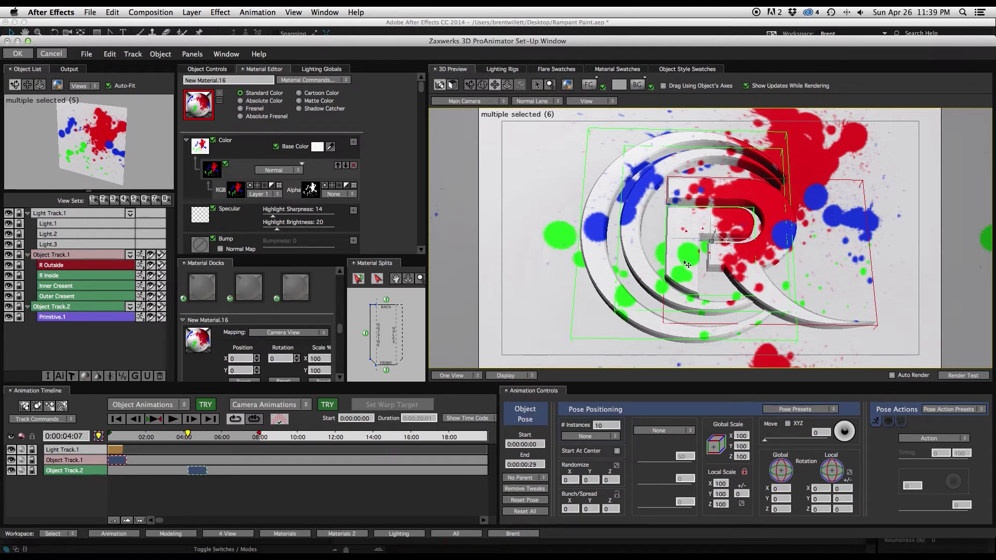
# Render a ProAnimator test frame of the splattered logo, then scrub back to about 0:00:01:23.
pyautogui.click(957, 378)
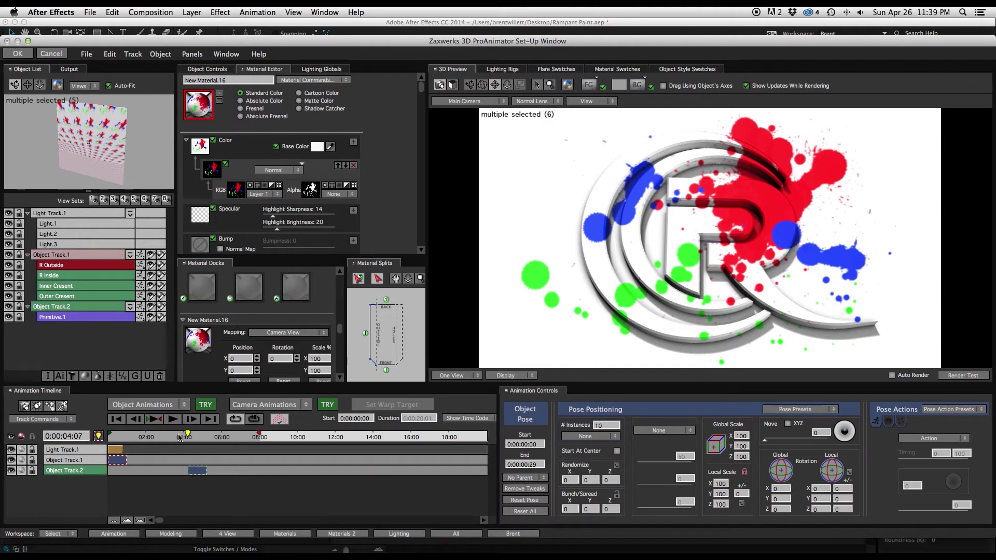
pyautogui.moveTo(186, 435); pyautogui.dragTo(143, 440)
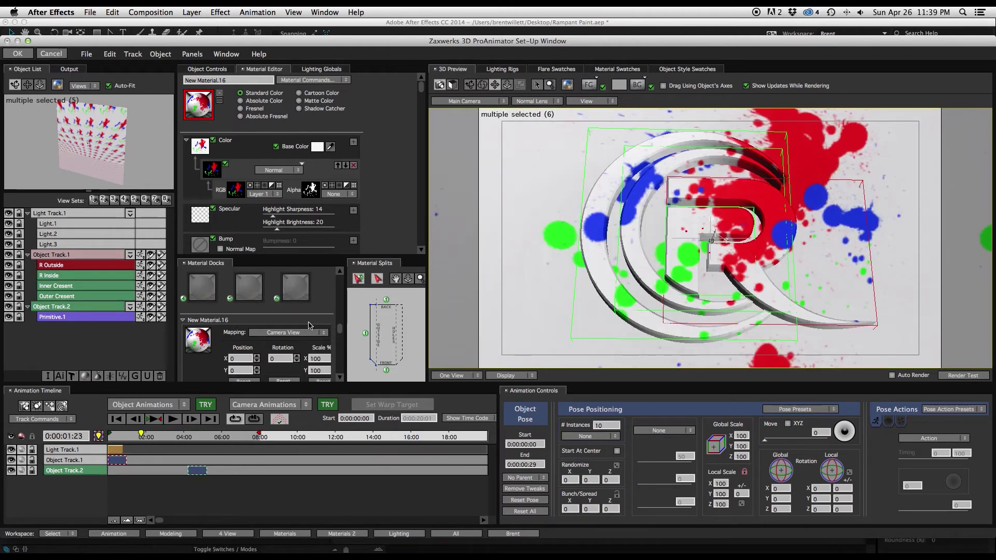
# Select R Outside through Primitive.1, set Tiling to No Tiling – Use Last Color, and accept with OK.
pyautogui.click(508, 85)
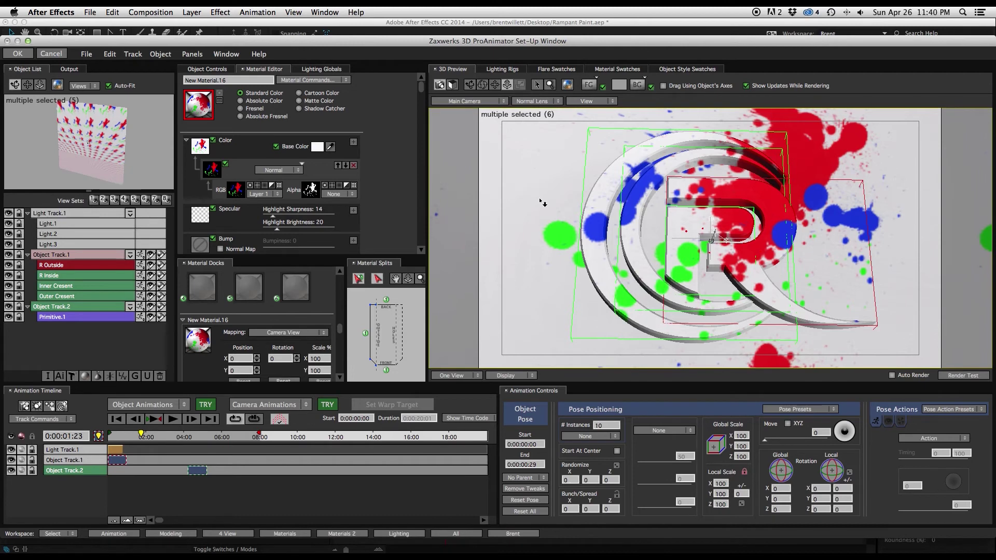
pyautogui.moveTo(543, 201); pyautogui.dragTo(537, 365)
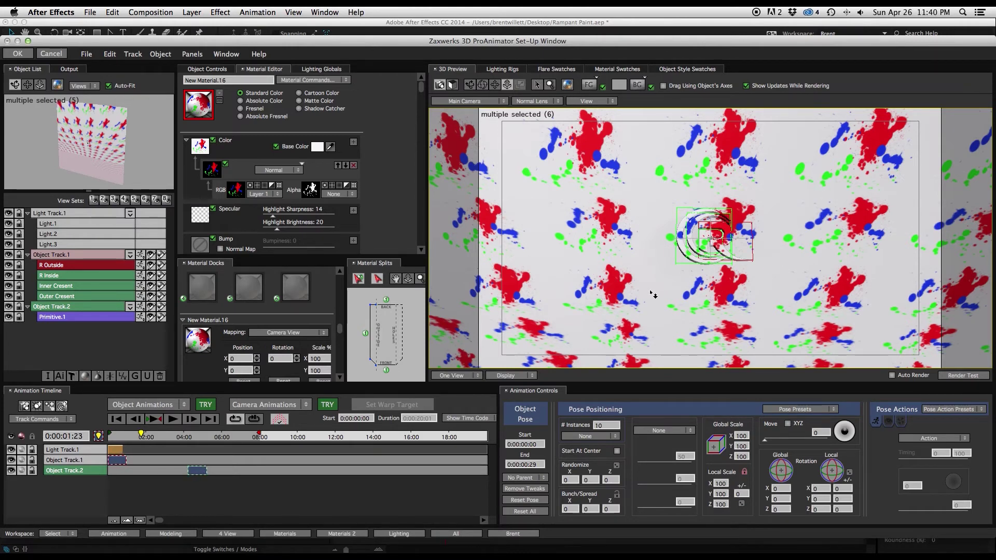
pyautogui.click(78, 317)
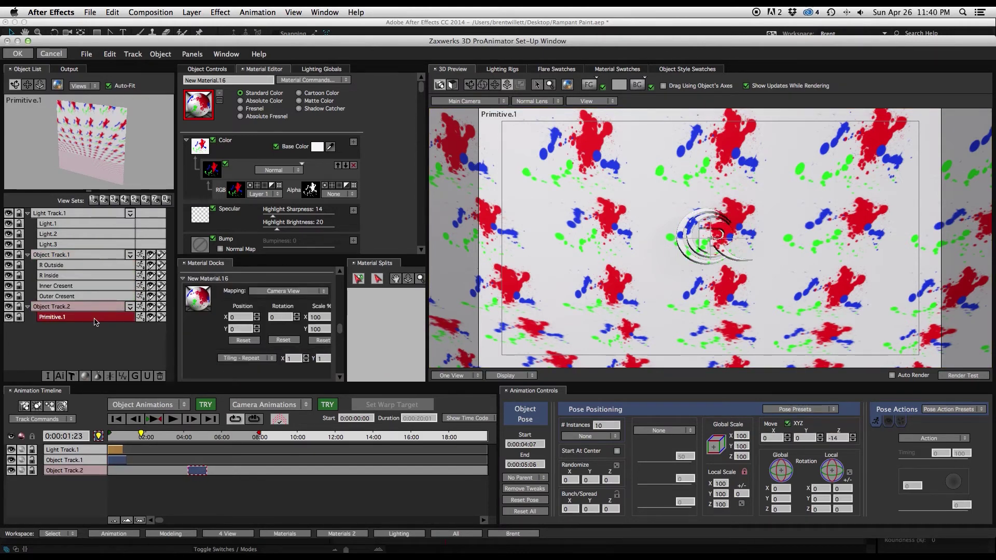
pyautogui.keyDown('shift'); pyautogui.click(80, 266); pyautogui.keyUp('shift')
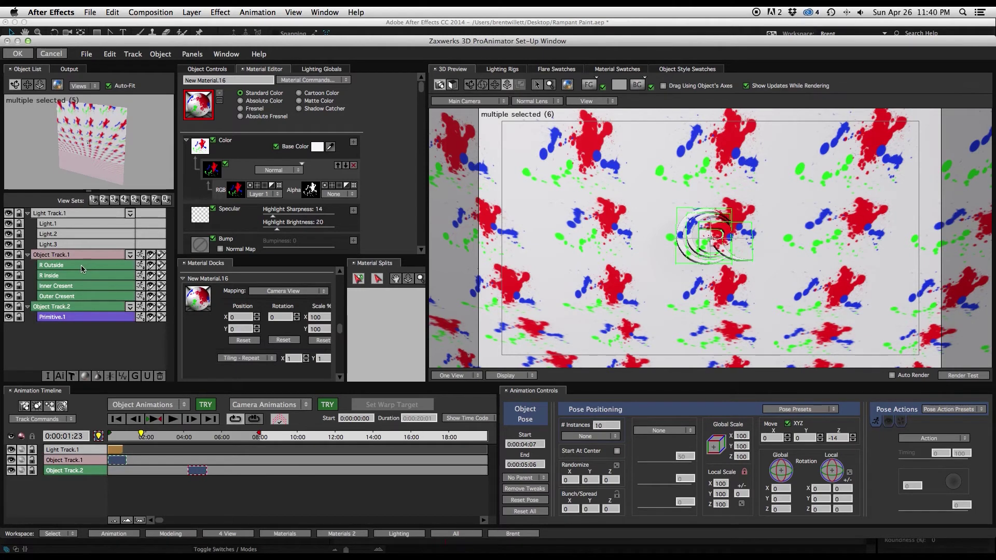
pyautogui.click(247, 358)
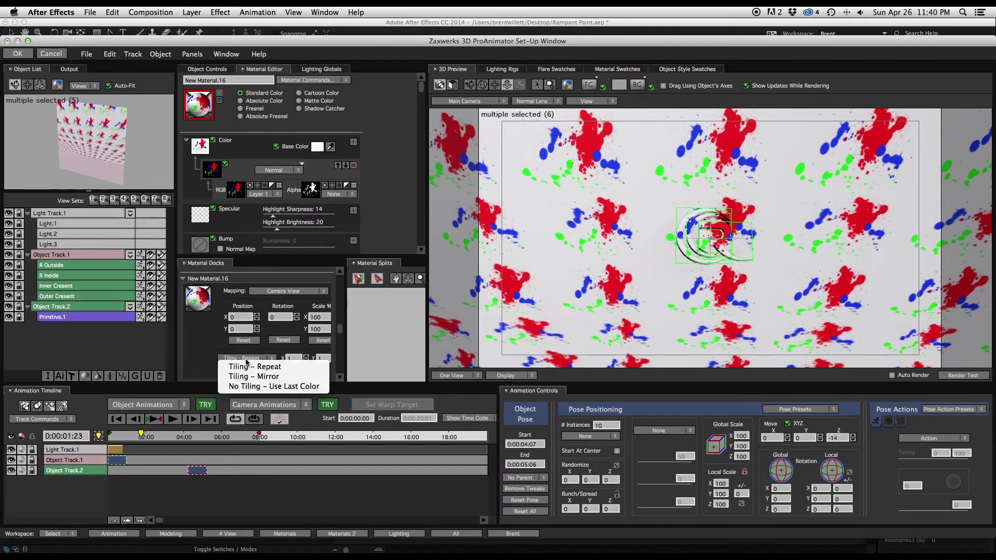
pyautogui.click(250, 387)
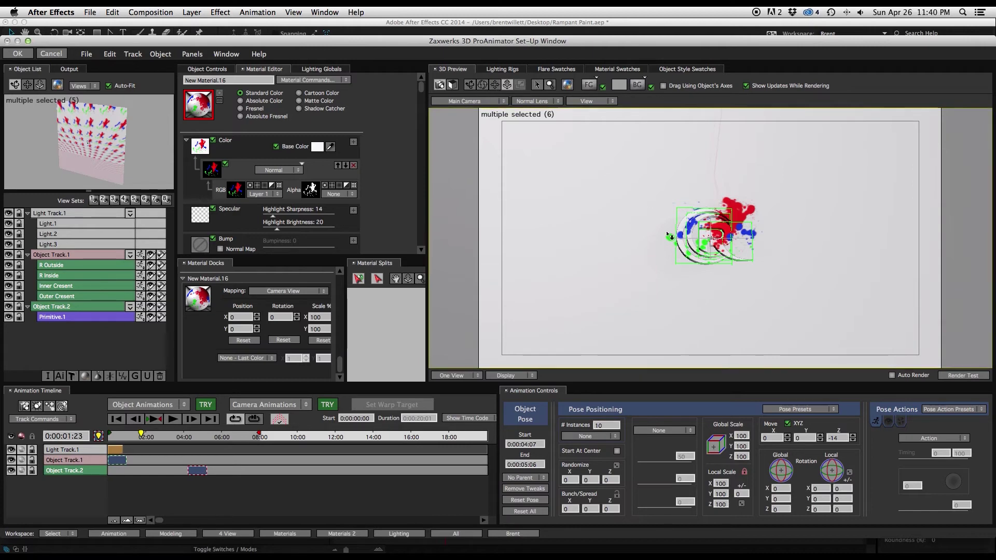
pyautogui.scroll(3, 682, 163)
pyautogui.scroll(2, 683, 163)
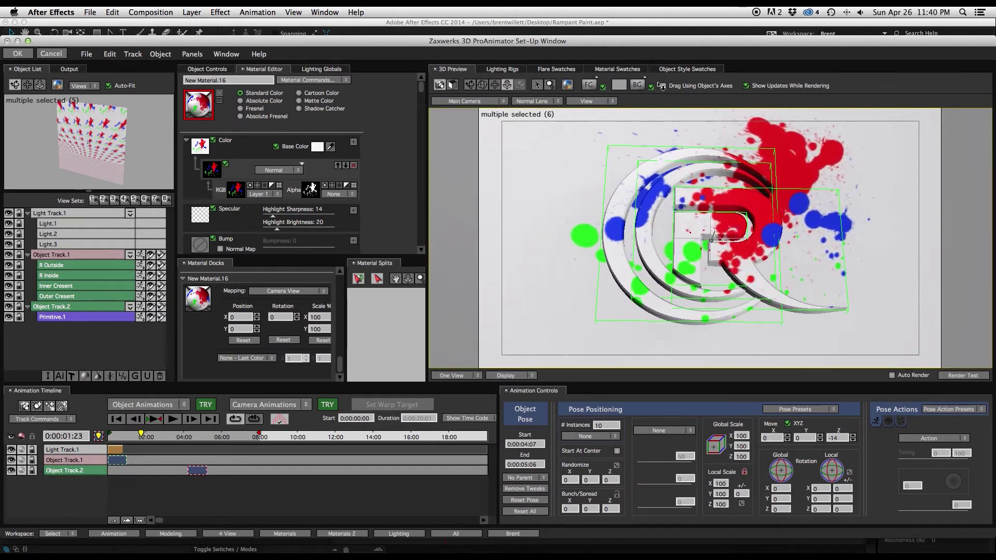
pyautogui.click(19, 54)
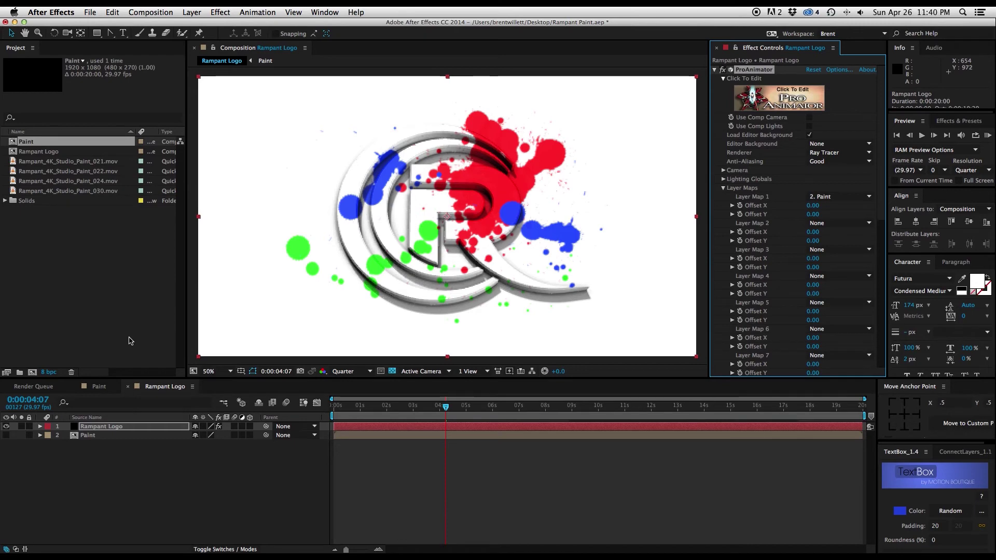
# Add a new Camera 1 layer to the Rampant Logo comp with default settings.
pyautogui.click(192, 12)
pyautogui.moveTo(202, 25)
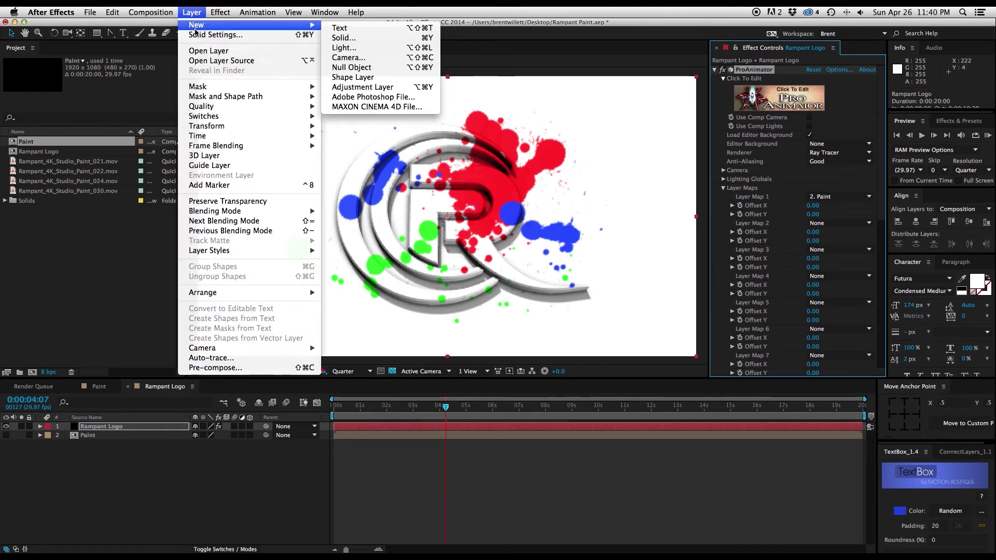
pyautogui.click(353, 57)
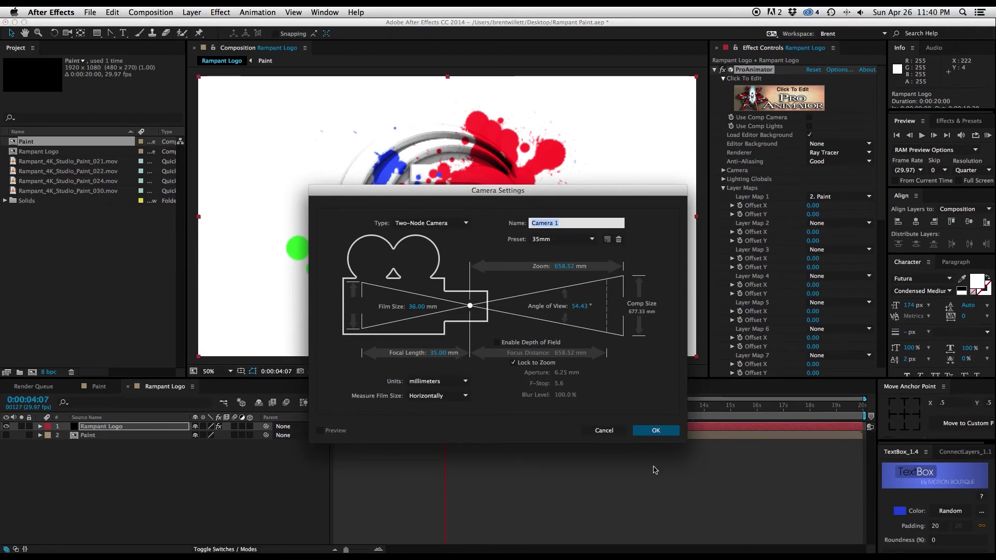
pyautogui.click(654, 430)
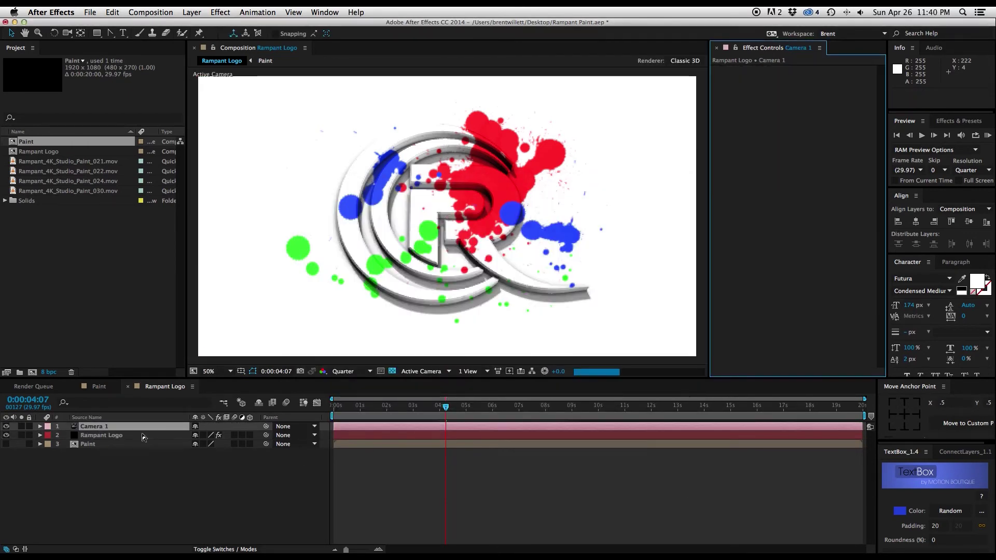
# On the Rampant Logo layer, switch on ProAnimator's Use Comp Camera at the start of the timeline.
pyautogui.click(145, 437)
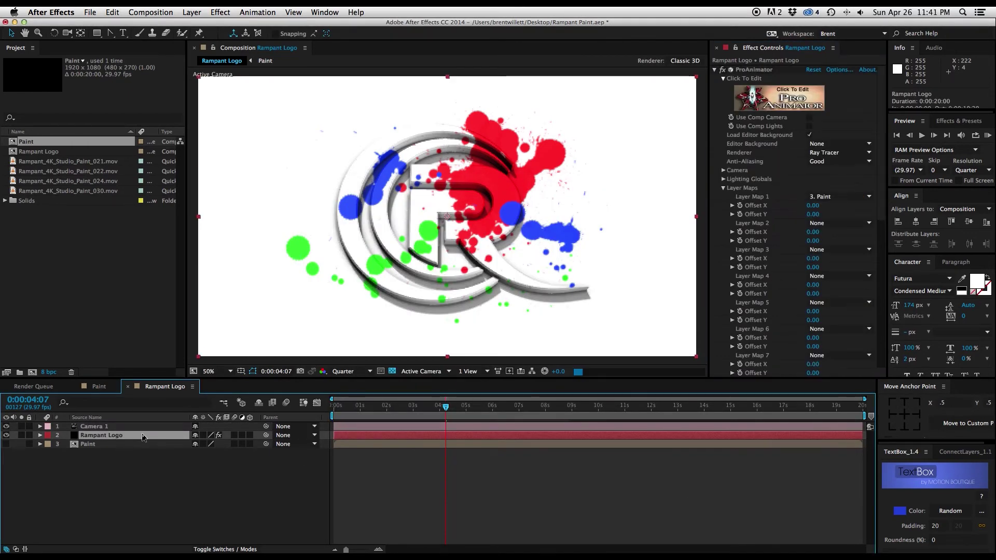
pyautogui.click(210, 437)
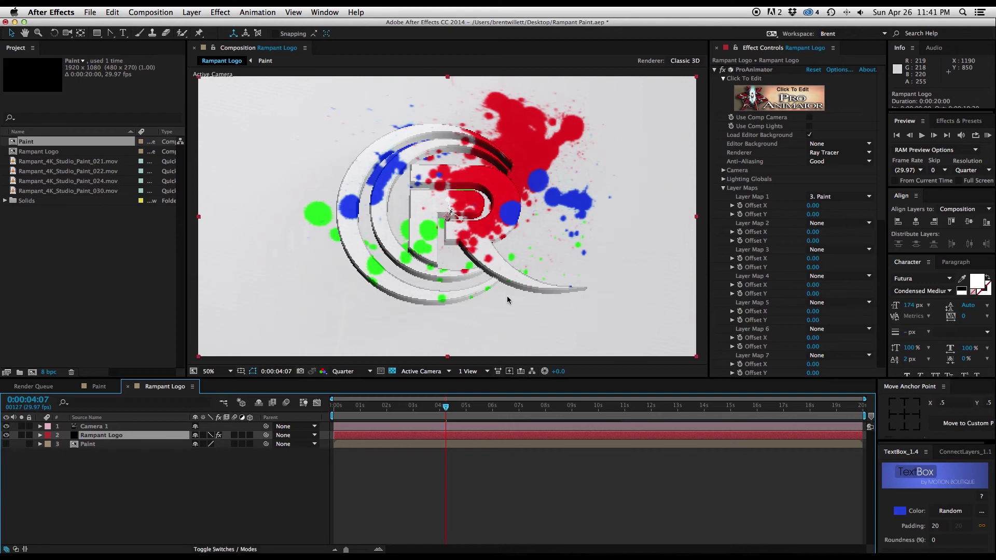
pyautogui.press('Home')
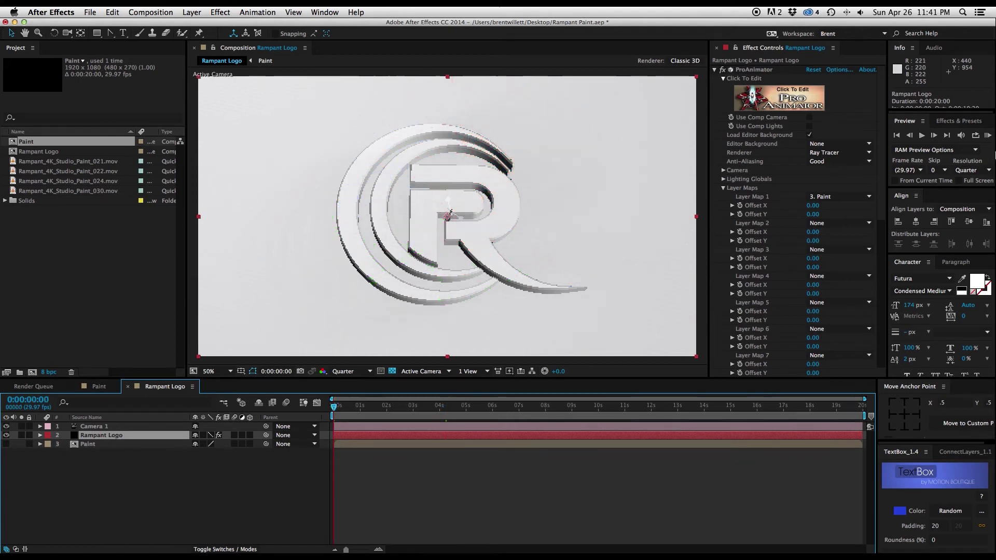
pyautogui.click(810, 118)
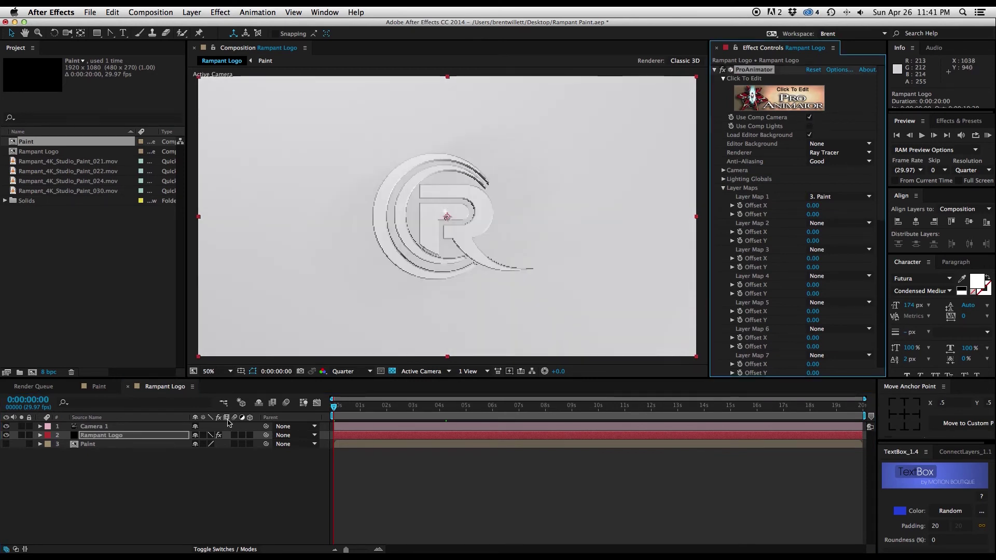
# Reveal Camera 1's Transform and set starting keyframes for Point of Interest and Position.
pyautogui.click(96, 429)
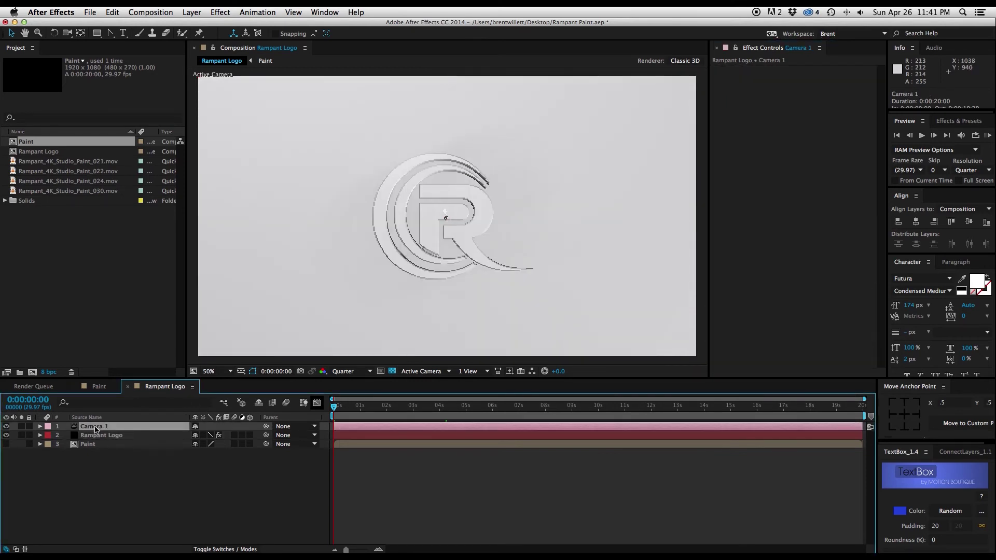
pyautogui.click(40, 427)
pyautogui.click(48, 442)
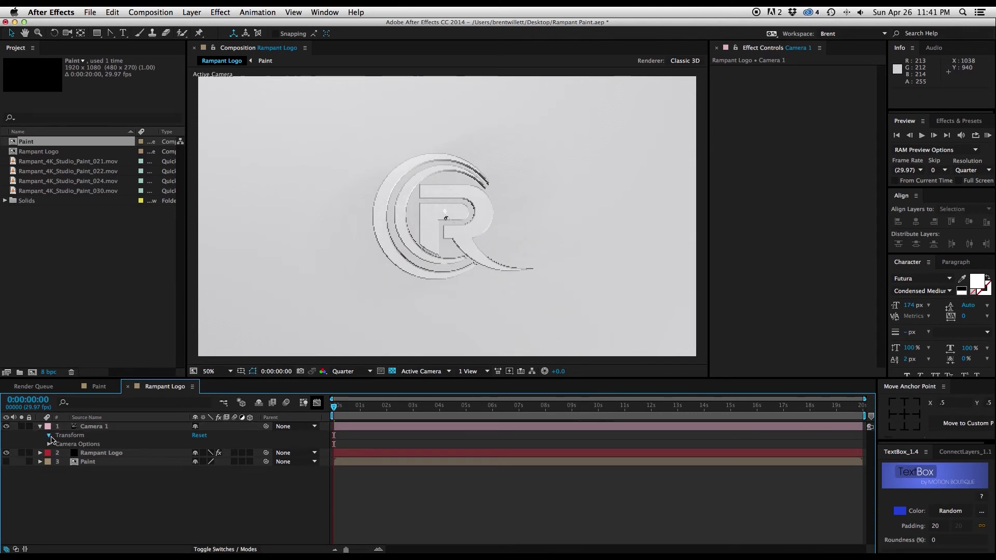
pyautogui.click(50, 437)
pyautogui.click(65, 444)
pyautogui.click(66, 452)
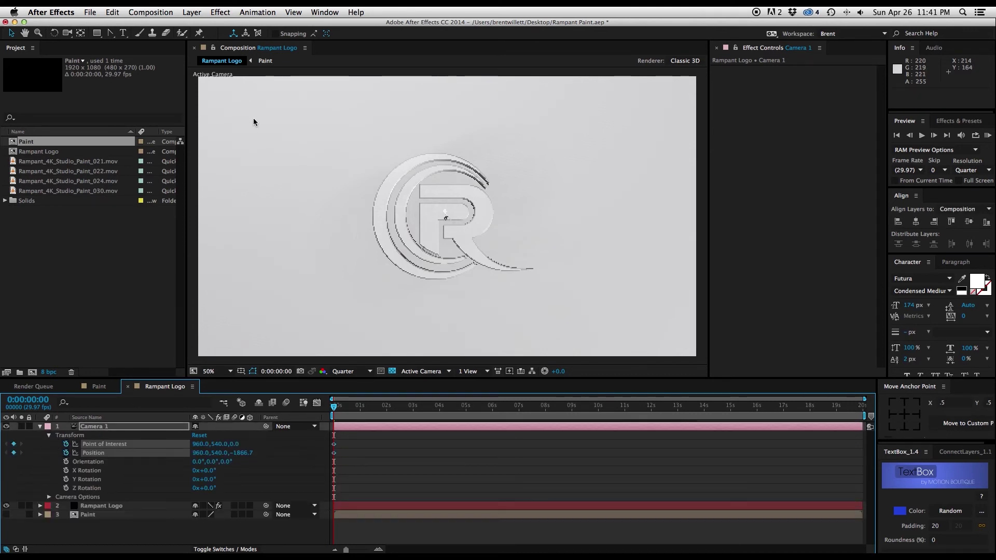
# Orbit the camera to a distant, steeply tilted oblique view of the logo.
pyautogui.click(70, 37)
pyautogui.click(123, 44)
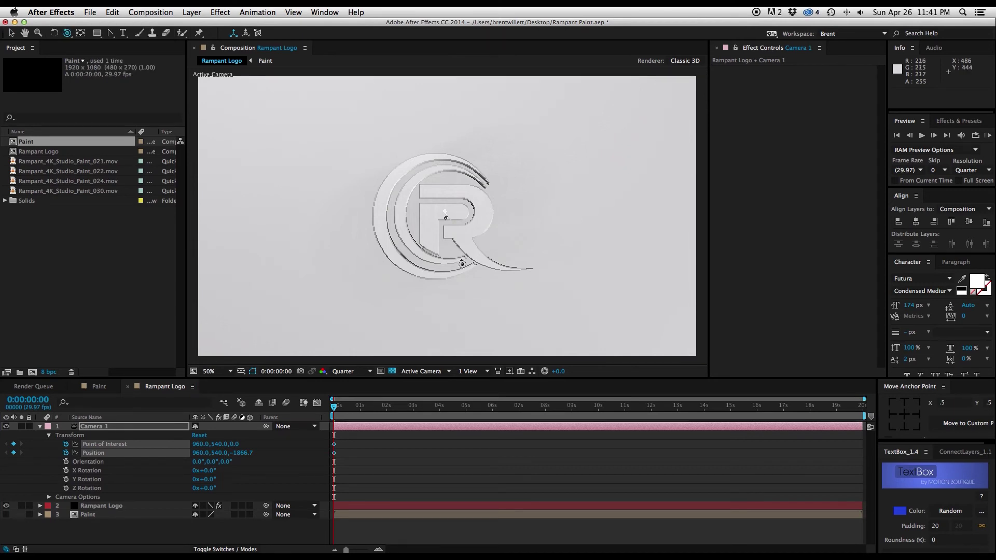
pyautogui.moveTo(461, 262); pyautogui.dragTo(443, 284)
pyautogui.press('c')
pyautogui.press('c')
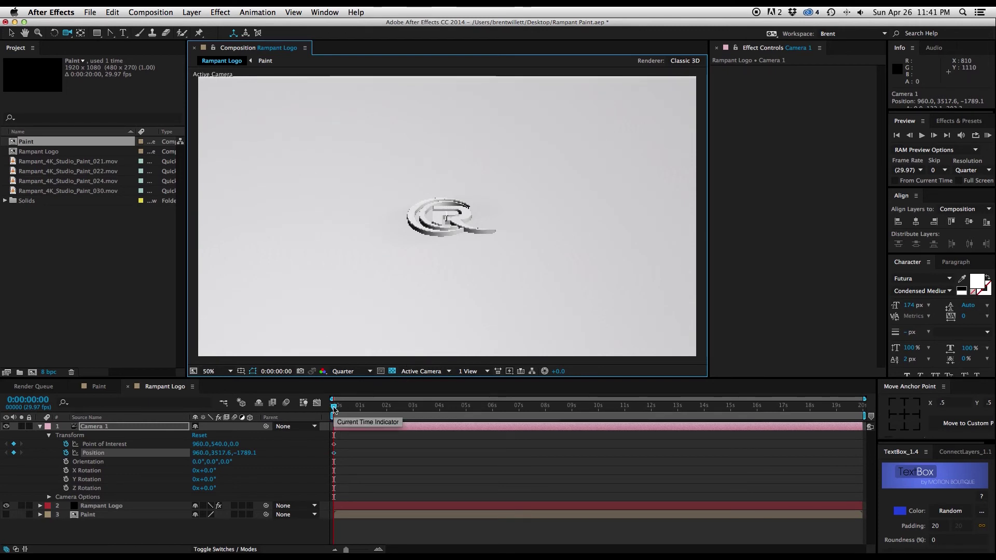
# Push the camera in close at 0:00:00:10, then refine the close-up framing at 0:00:03:01.
pyautogui.press('space')
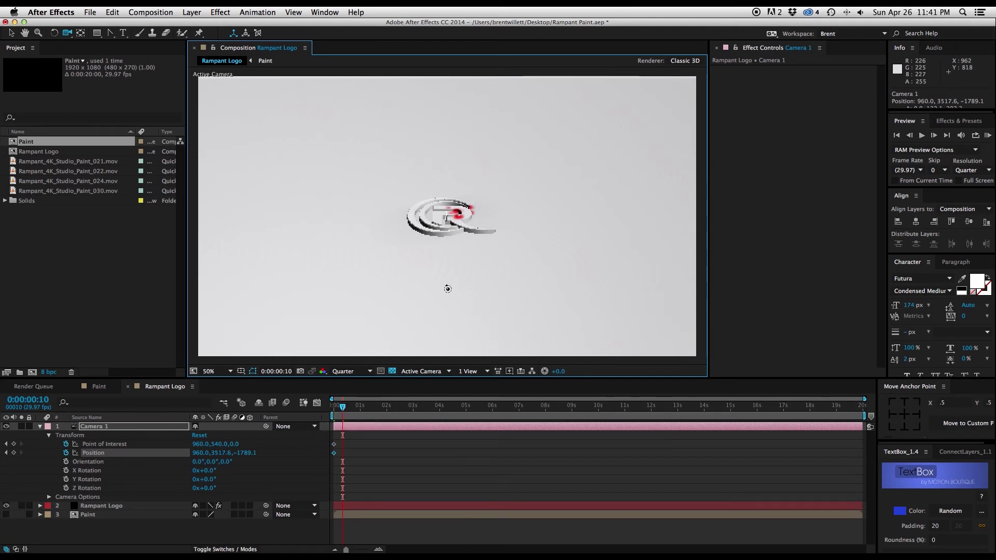
pyautogui.moveTo(448, 289); pyautogui.dragTo(463, 195)
pyautogui.press('c')
pyautogui.press('c')
pyautogui.press('c')
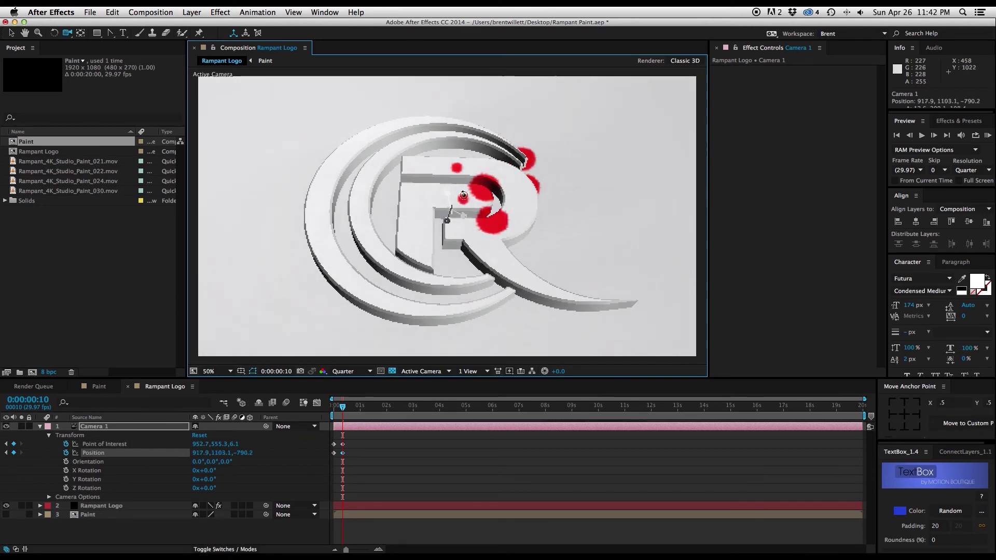
pyautogui.click(414, 412)
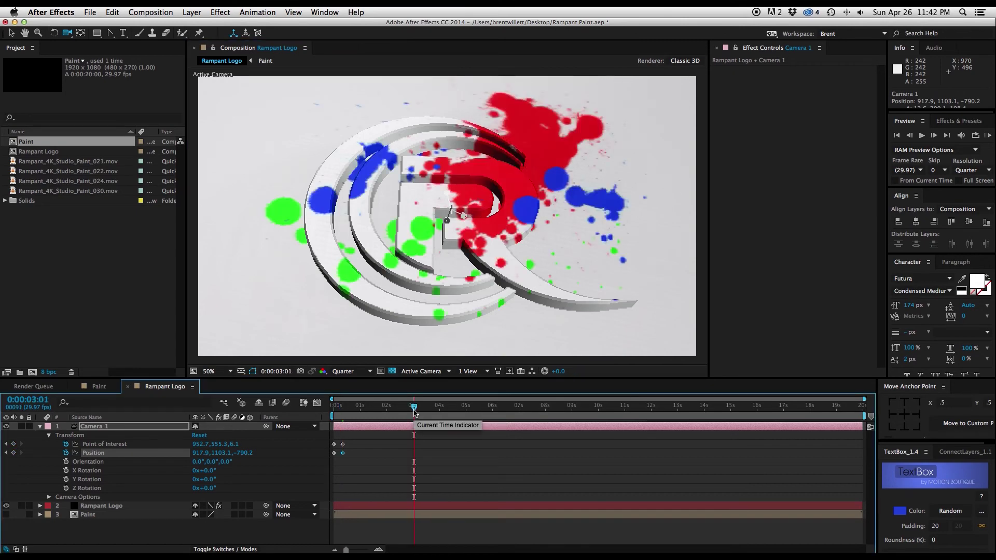
pyautogui.moveTo(413, 318); pyautogui.dragTo(413, 340)
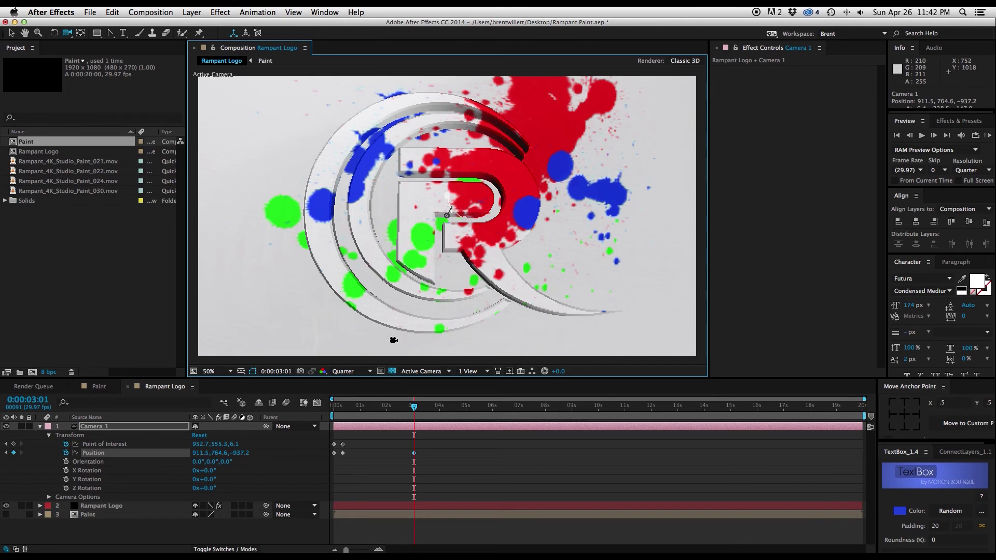
# End the work area at the playhead (N) and RAM-preview the Camera 1 push-in.
pyautogui.press('n')
pyautogui.press('KP_0')
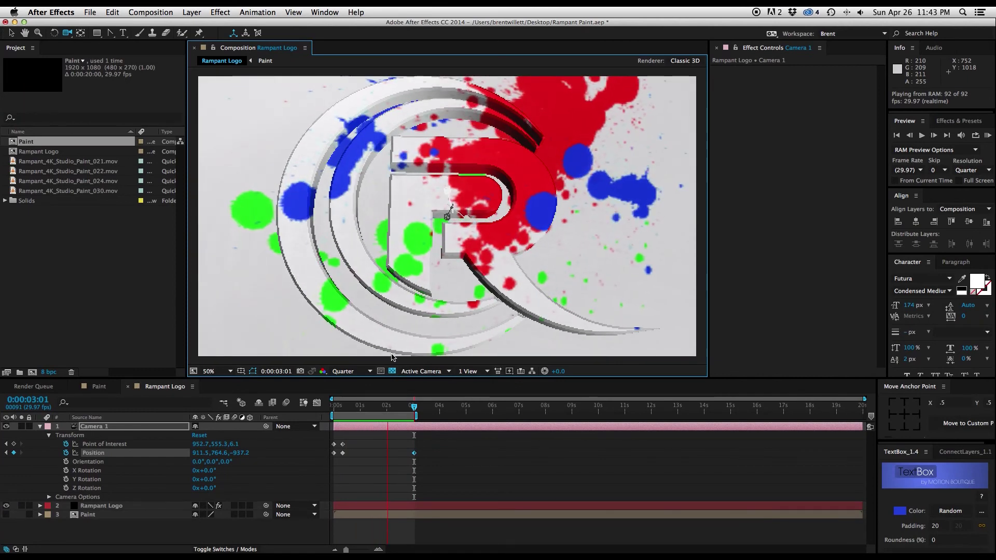
pyautogui.scroll(2, 391, 360)
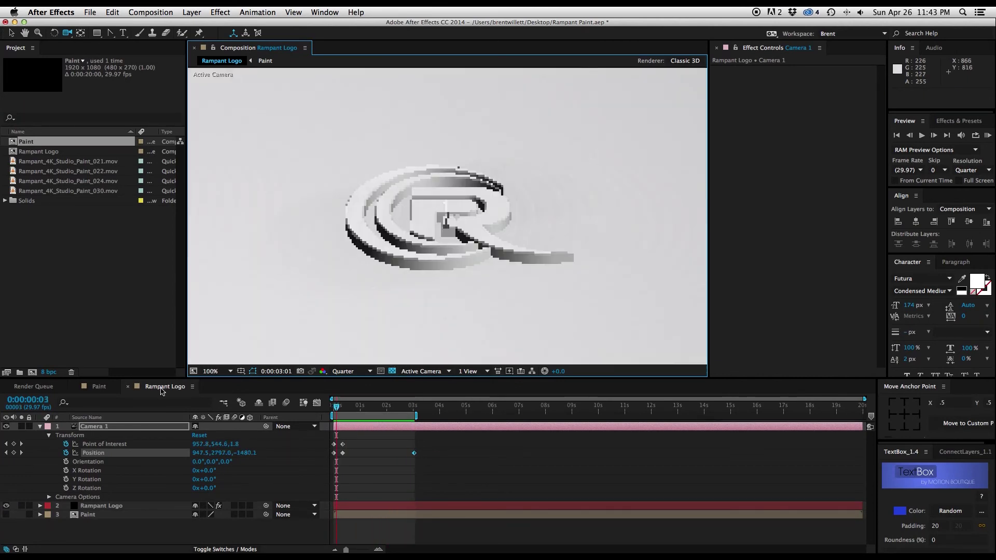
pyautogui.click(133, 430)
# Switch to the Left 3D view and zoom and pan to show the whole camera path.
pyautogui.click(421, 371)
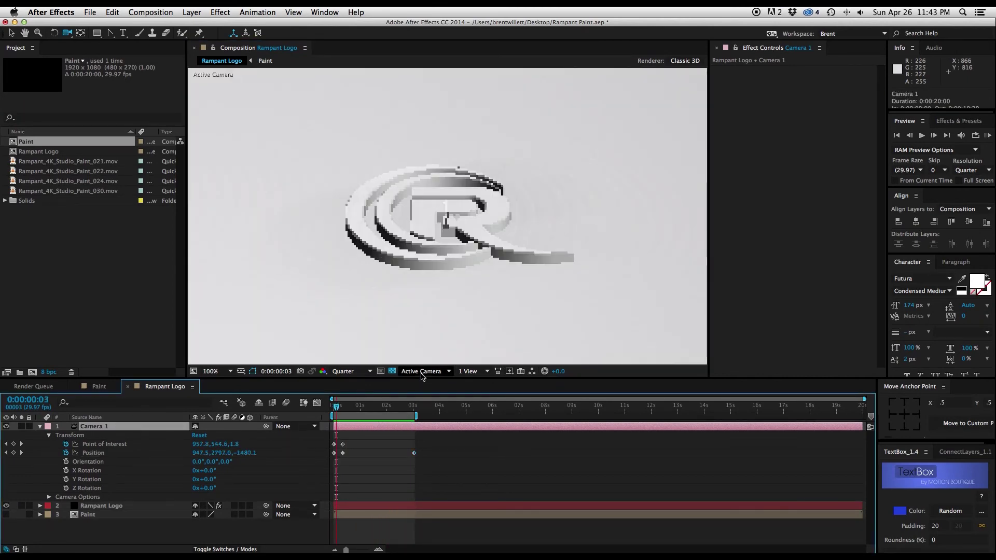
pyautogui.click(426, 423)
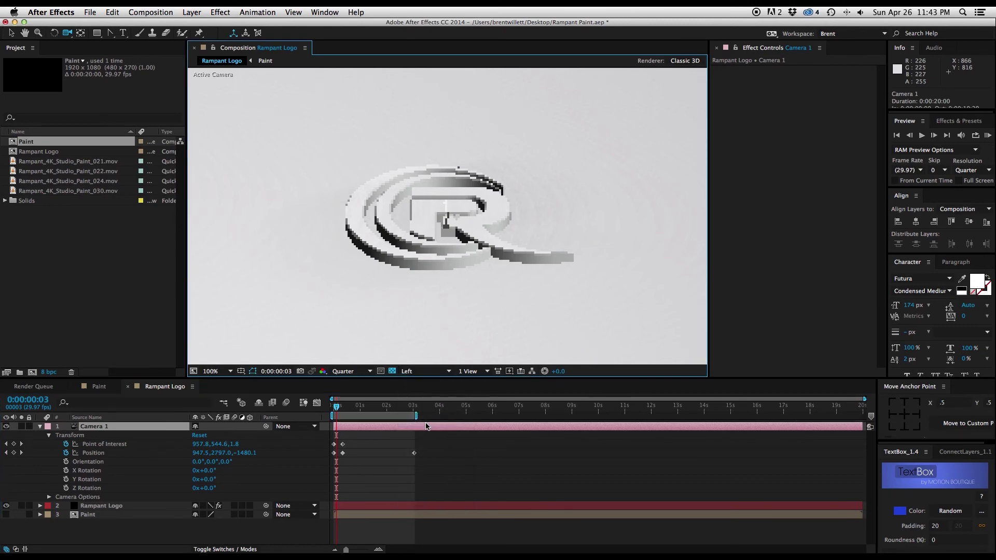
pyautogui.scroll(-5, 539, 294)
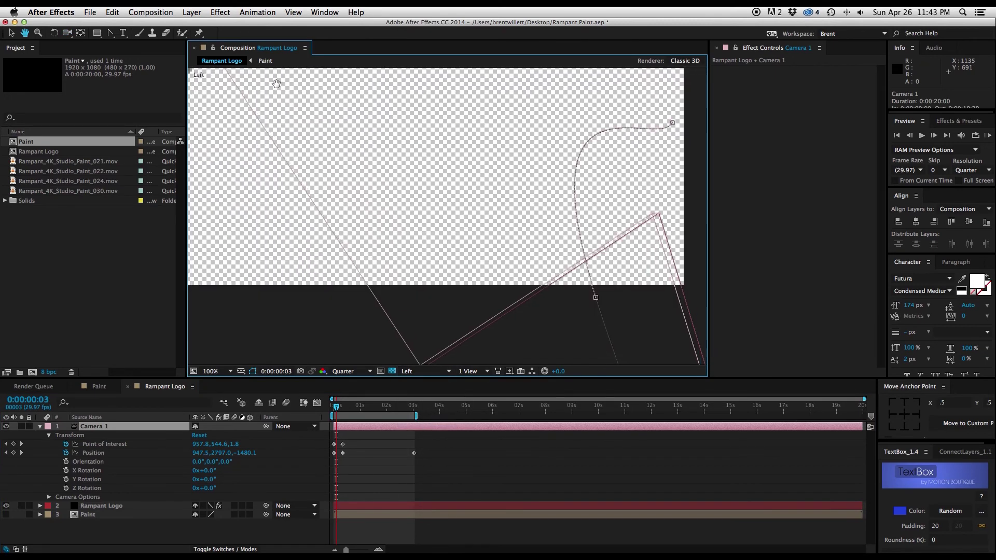
pyautogui.press('h')
pyautogui.moveTo(538, 205); pyautogui.dragTo(336, 205)
pyautogui.press('c')
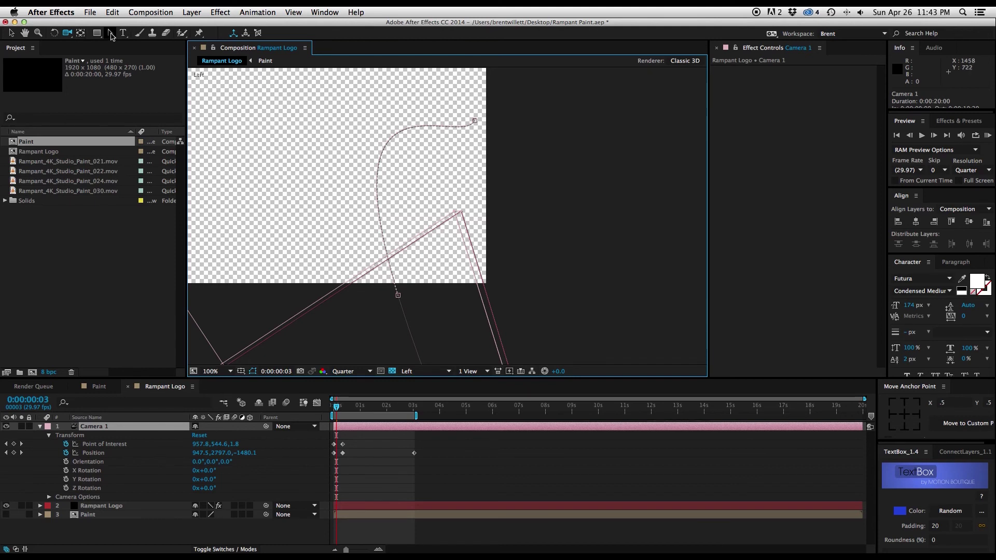
# Straighten the camera motion path's vertices with Convert Vertex, then return to Active Camera view.
pyautogui.moveTo(112, 36); pyautogui.dragTo(157, 70)
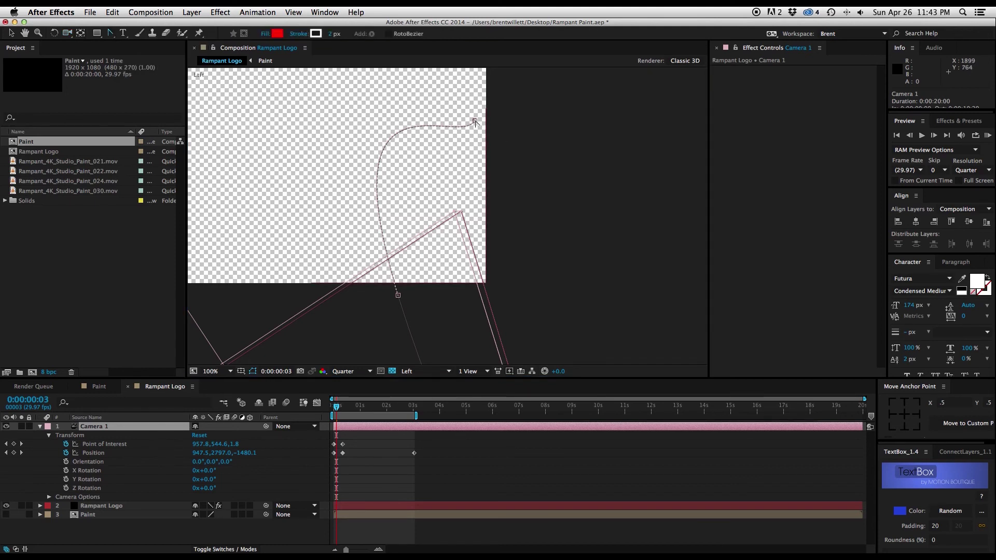
pyautogui.click(475, 123)
pyautogui.moveTo(475, 123); pyautogui.dragTo(476, 123)
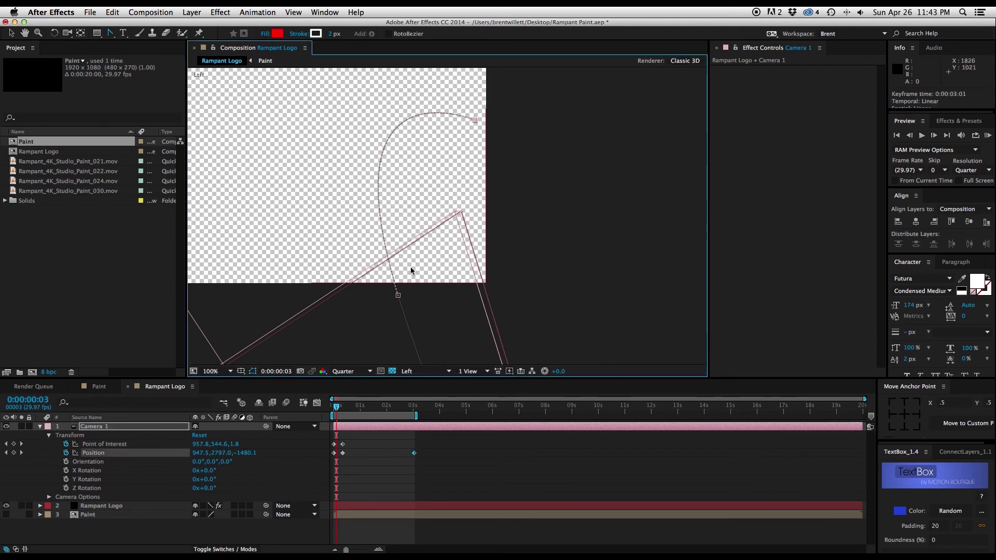
pyautogui.click(398, 295)
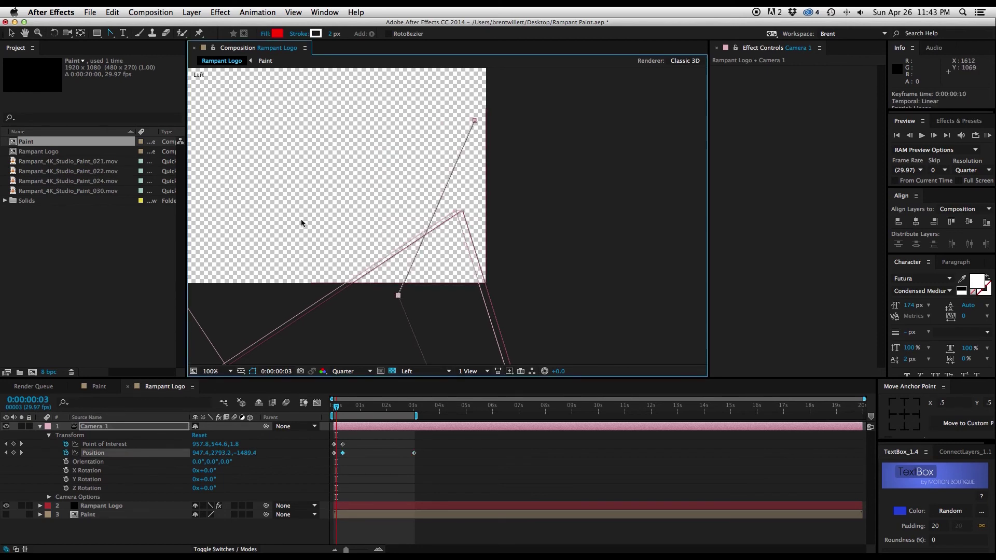
pyautogui.click(418, 373)
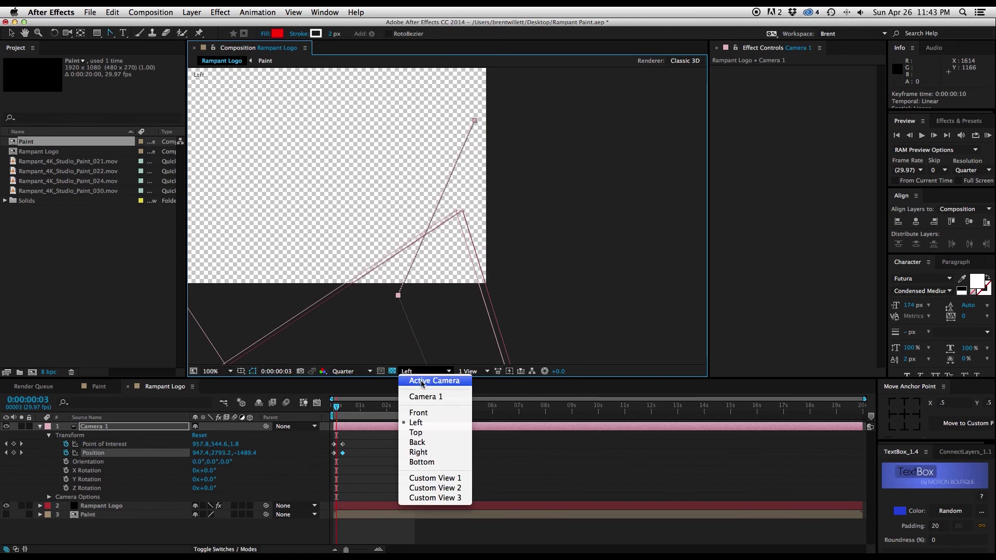
pyautogui.click(421, 381)
# RAM-preview the straightened push-in, then rewind to frame 0, select the Paint layer and replay.
pyautogui.press('KP_0')
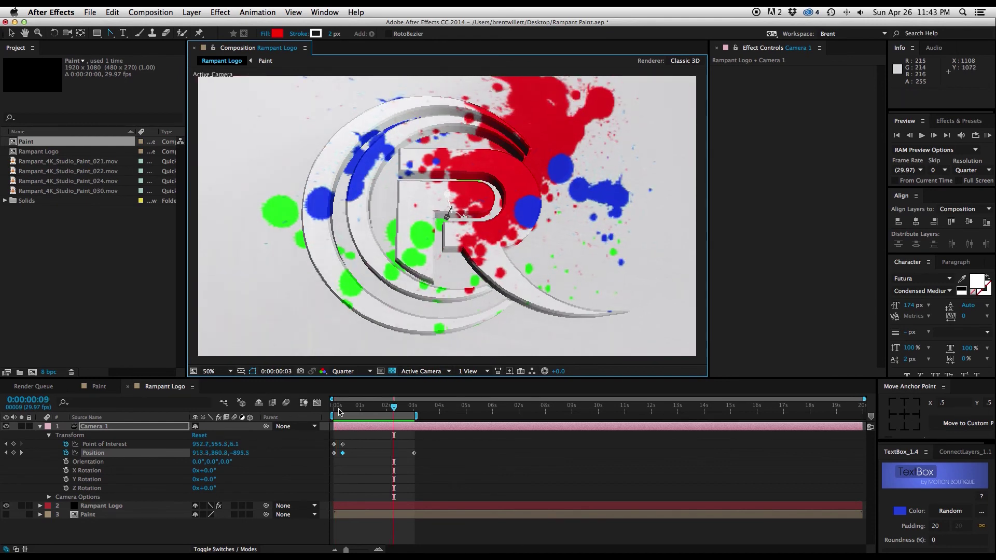
pyautogui.moveTo(340, 411); pyautogui.dragTo(331, 413)
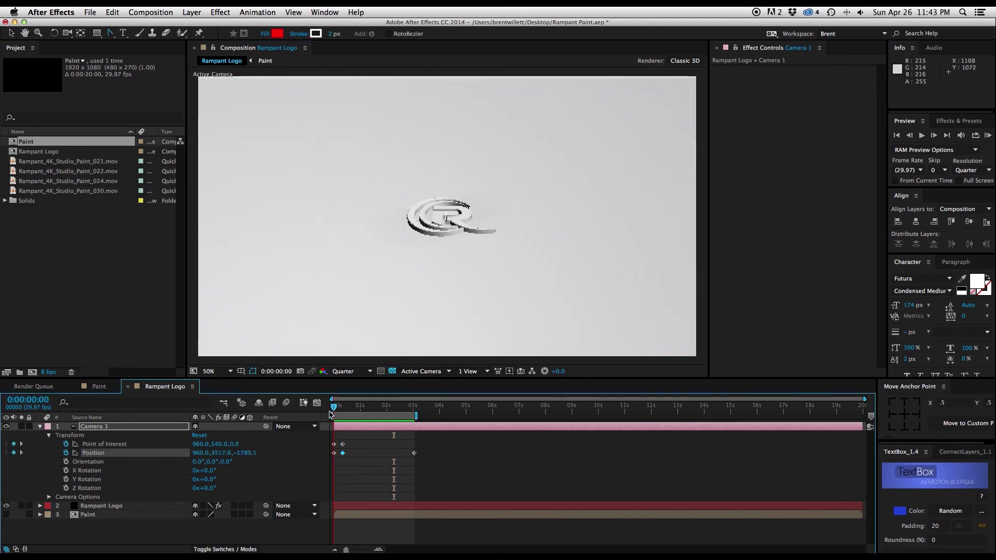
pyautogui.click(119, 516)
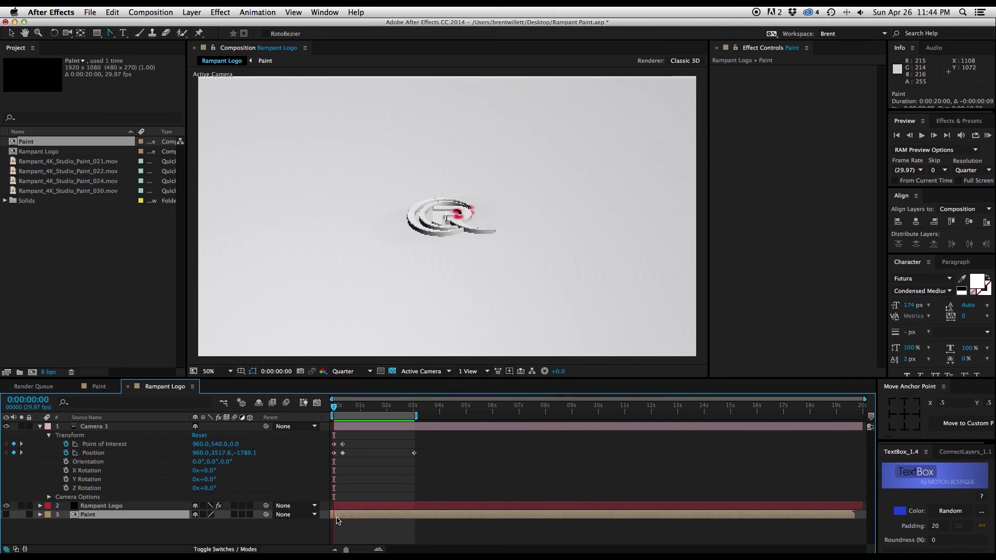
pyautogui.press('KP_0')
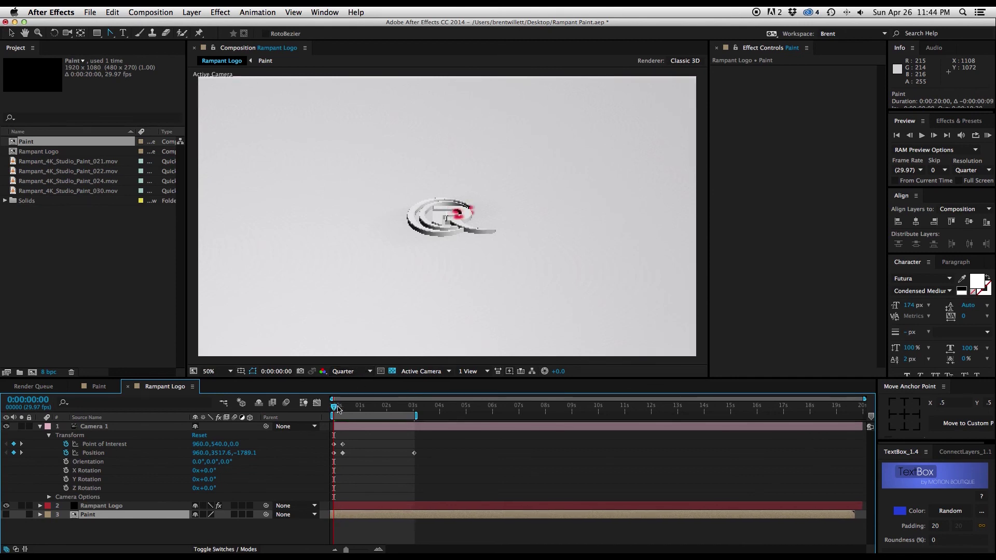